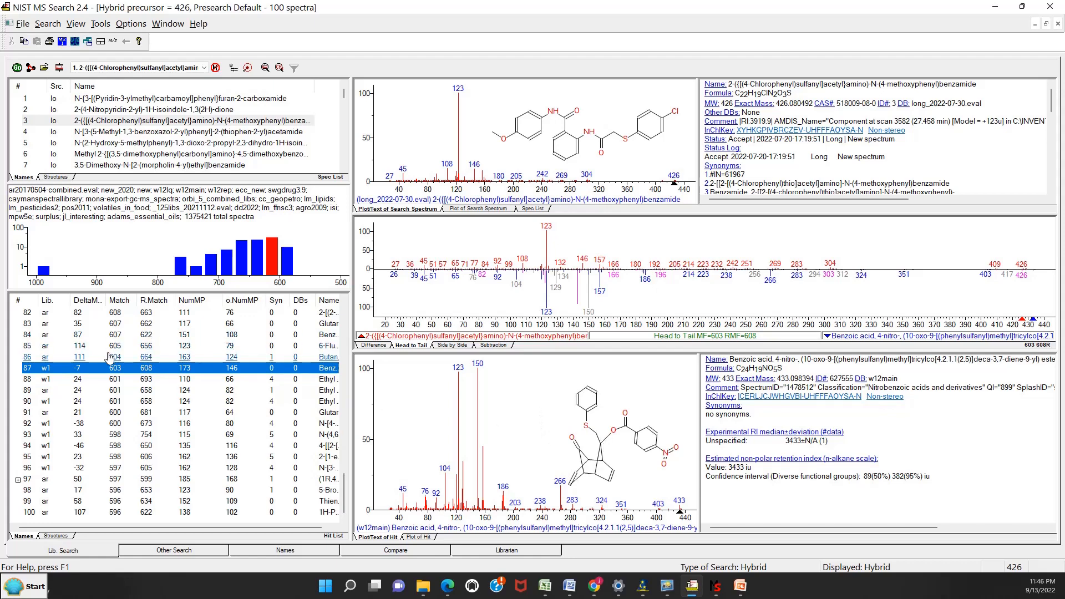
Copy the structure of hit 87, the 4-nitrobenzoic acid ester, to the clipboard
right_click(107, 369)
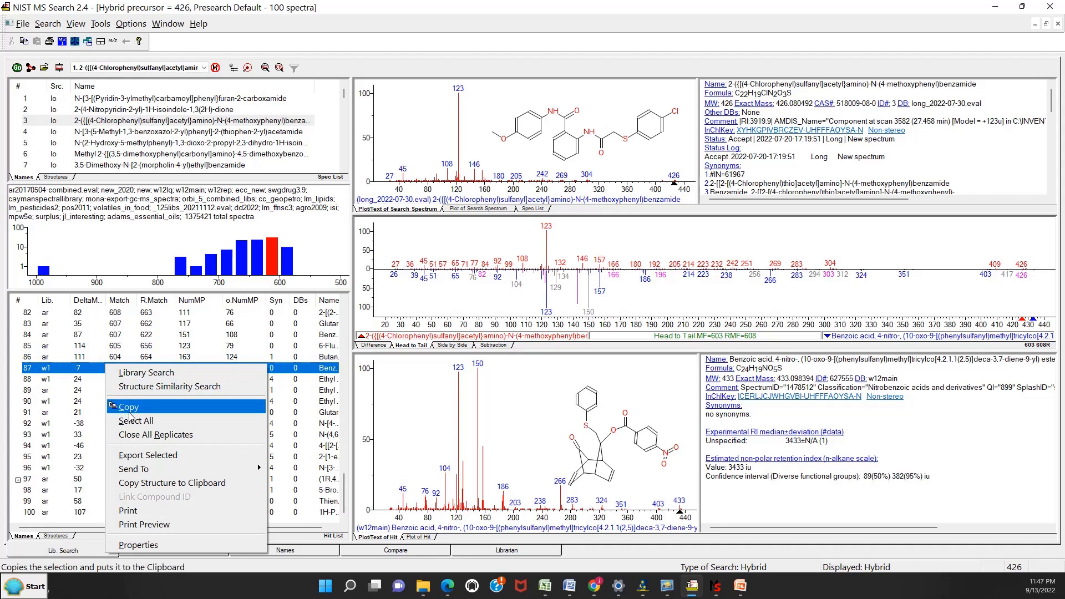
click(138, 483)
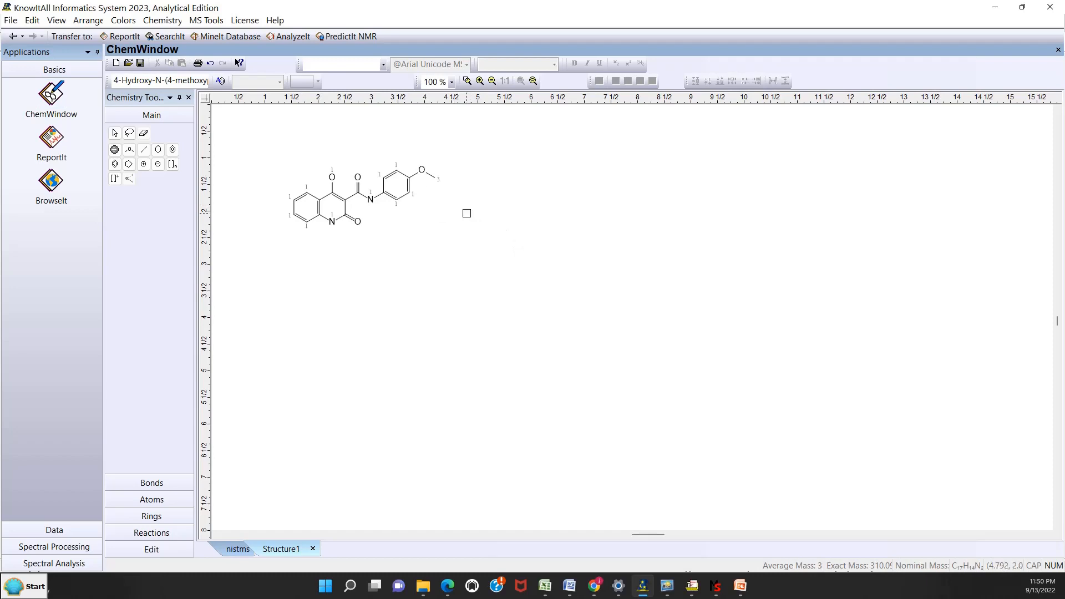
In ChemWindow, create a new structure document and paste the copied structure into it as MOL text
click(11, 21)
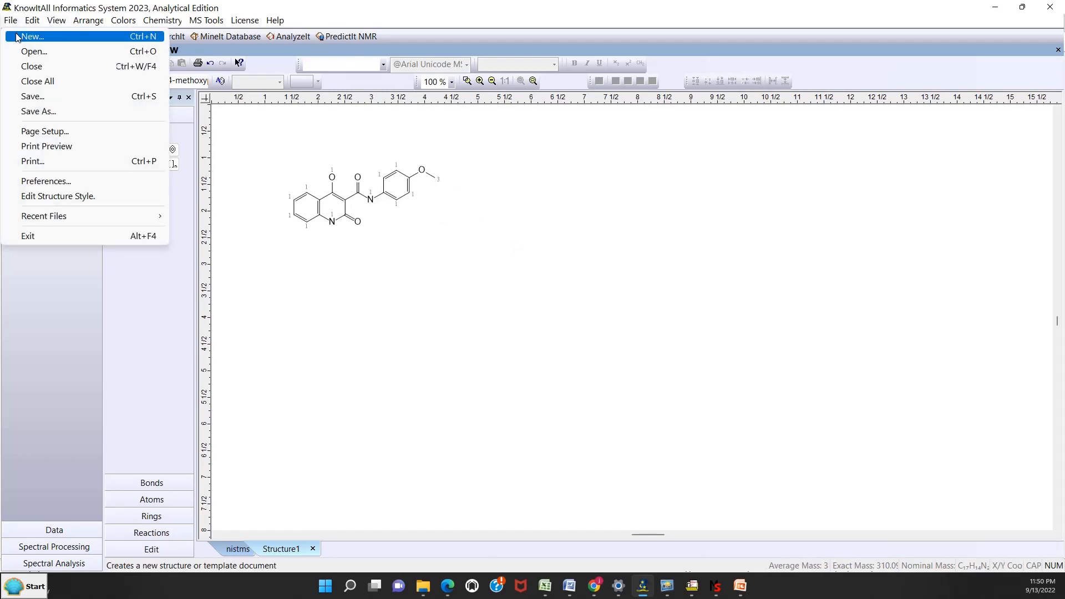
click(17, 37)
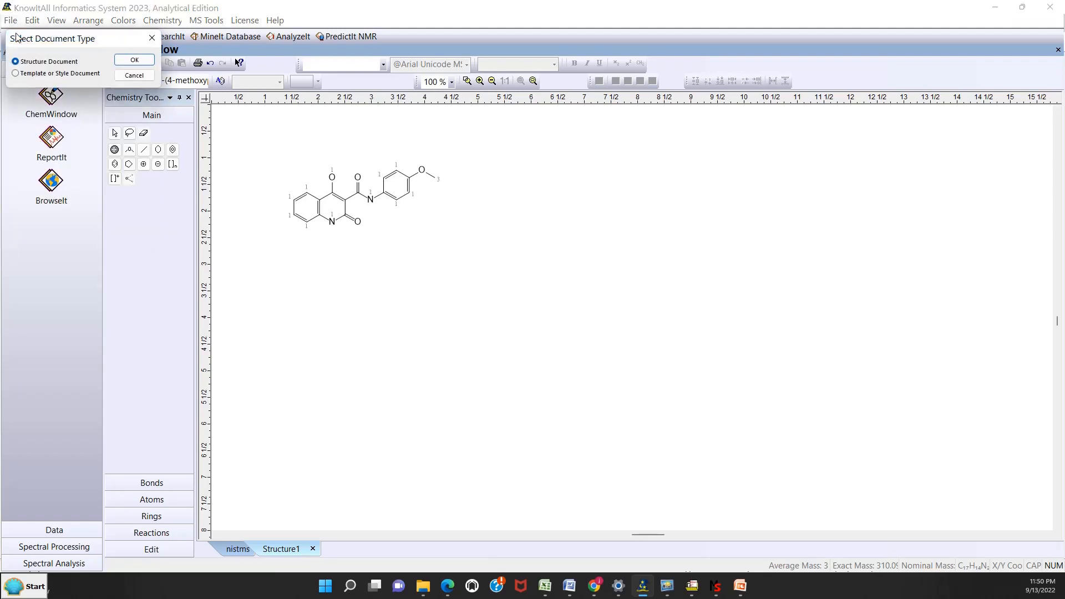
click(132, 60)
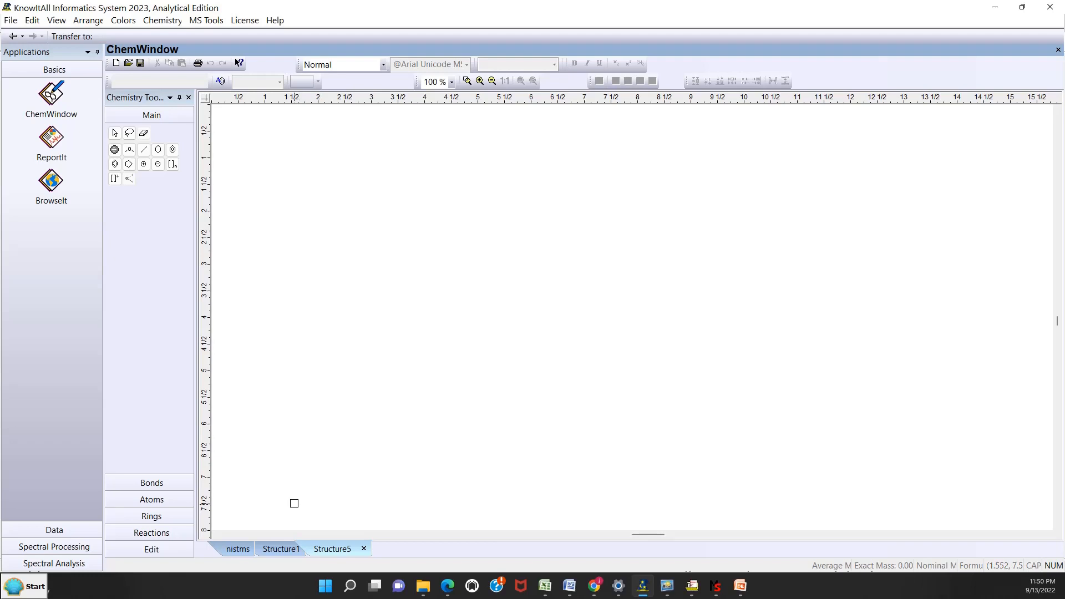
click(32, 21)
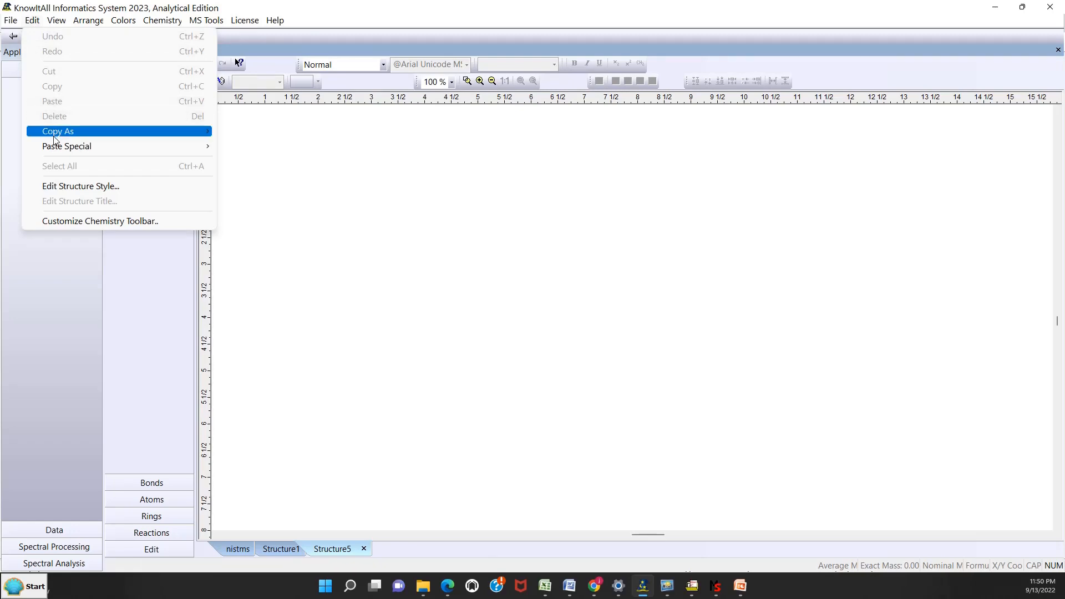
mouse_move(55, 147)
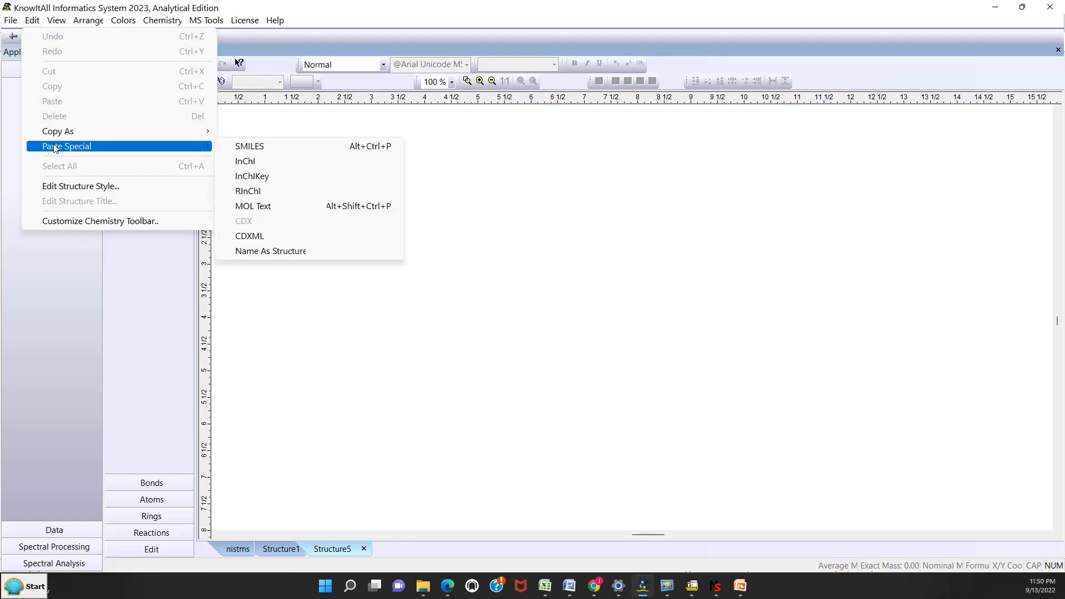
click(266, 207)
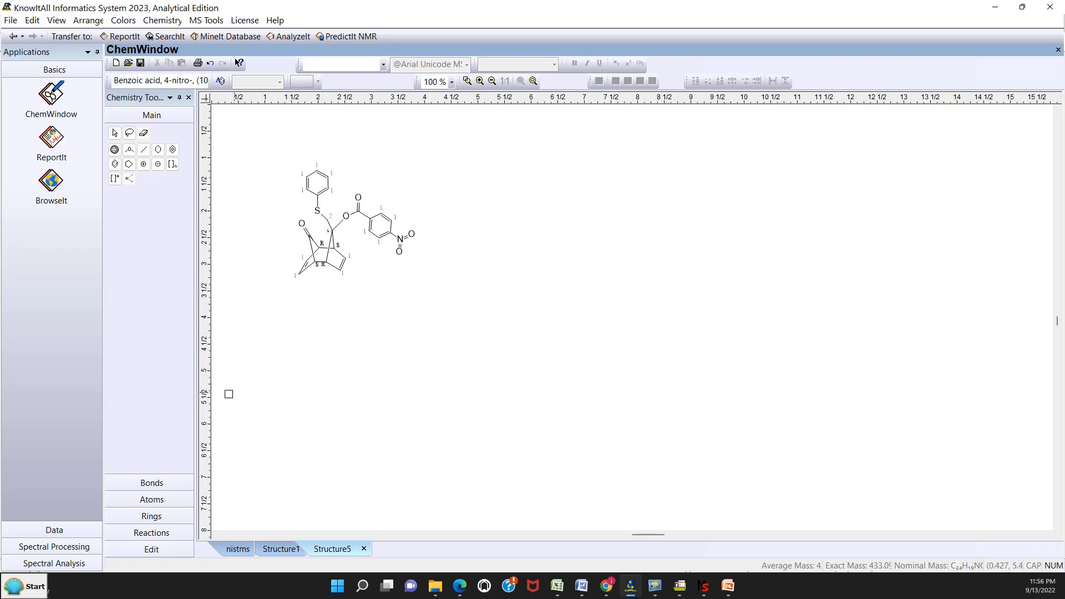
Search Windows for "default apps" and open the Default apps settings
click(42, 585)
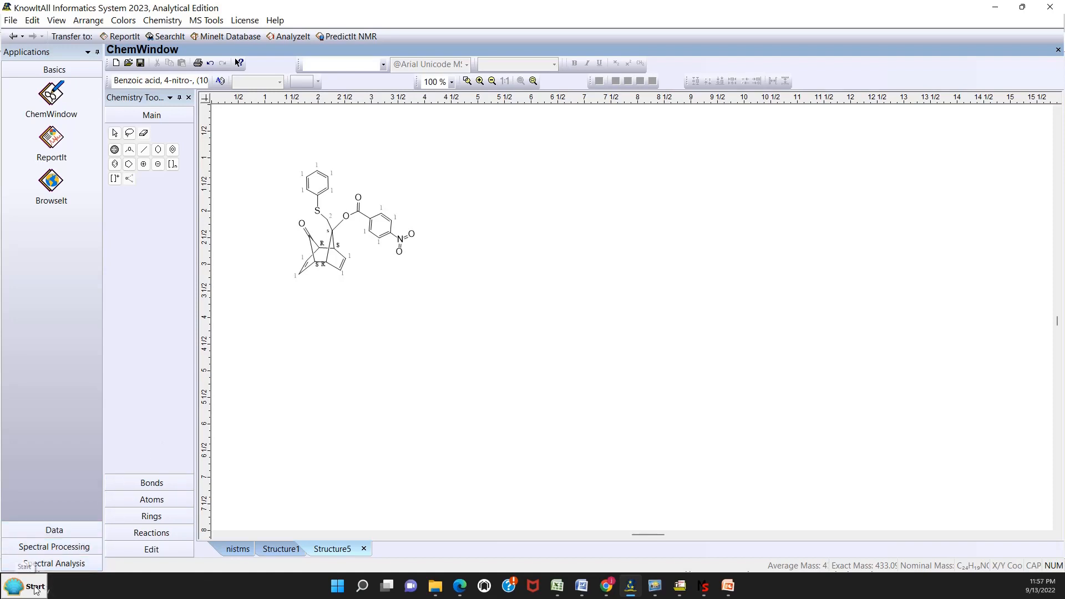
click(31, 558)
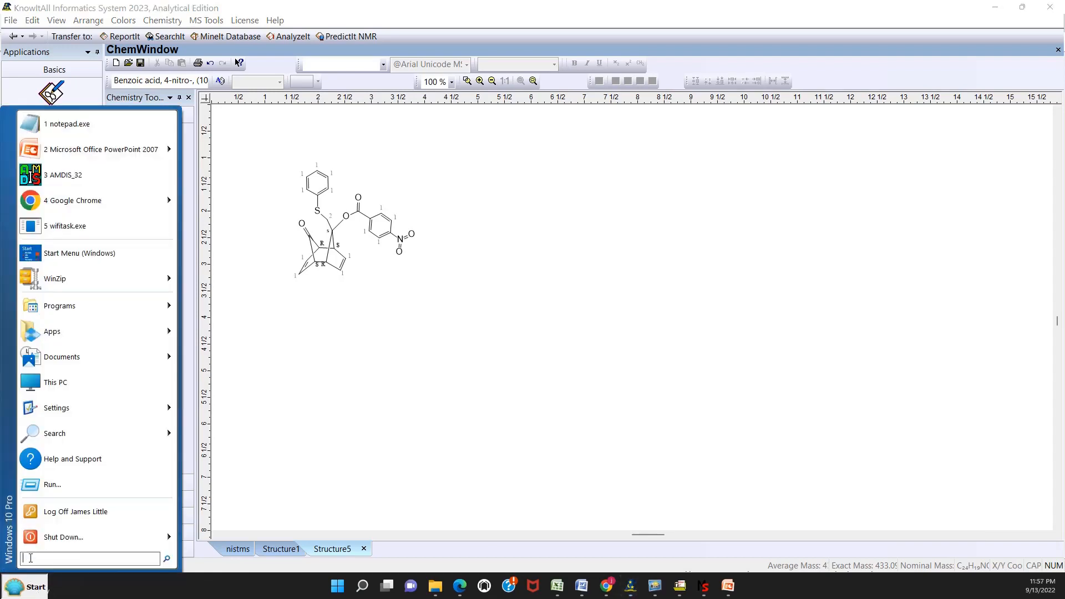
text(defa)
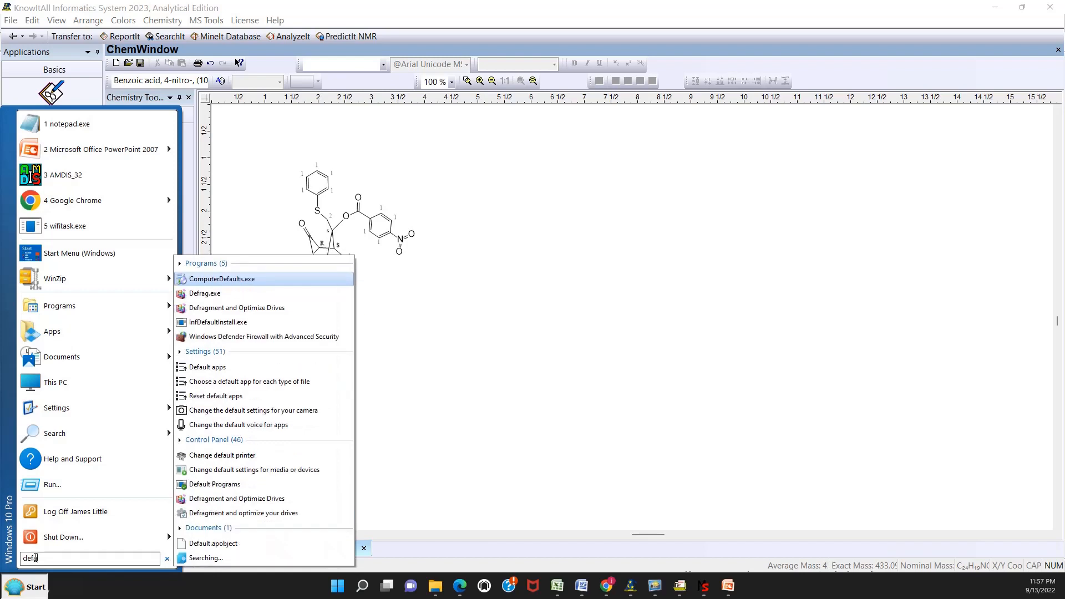
text(ult apps)
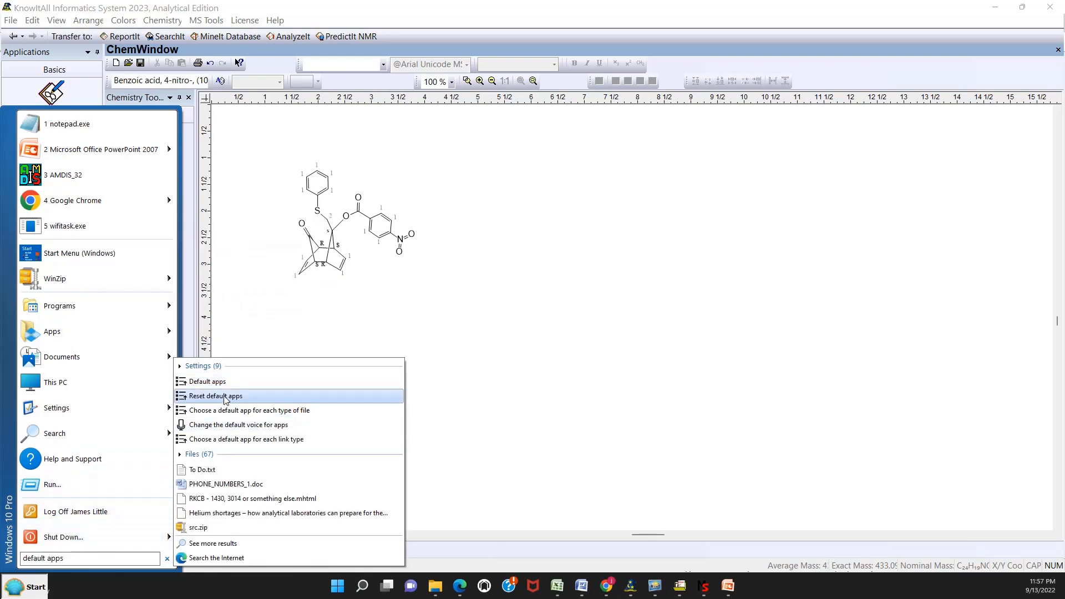
click(224, 383)
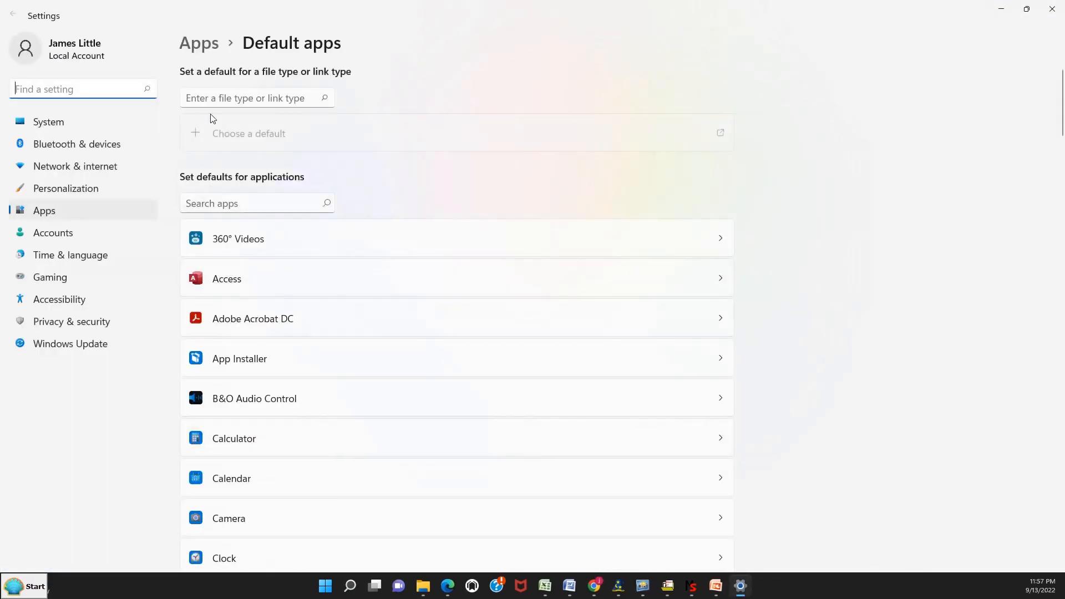
Look up the default application for the .mol file type
click(211, 103)
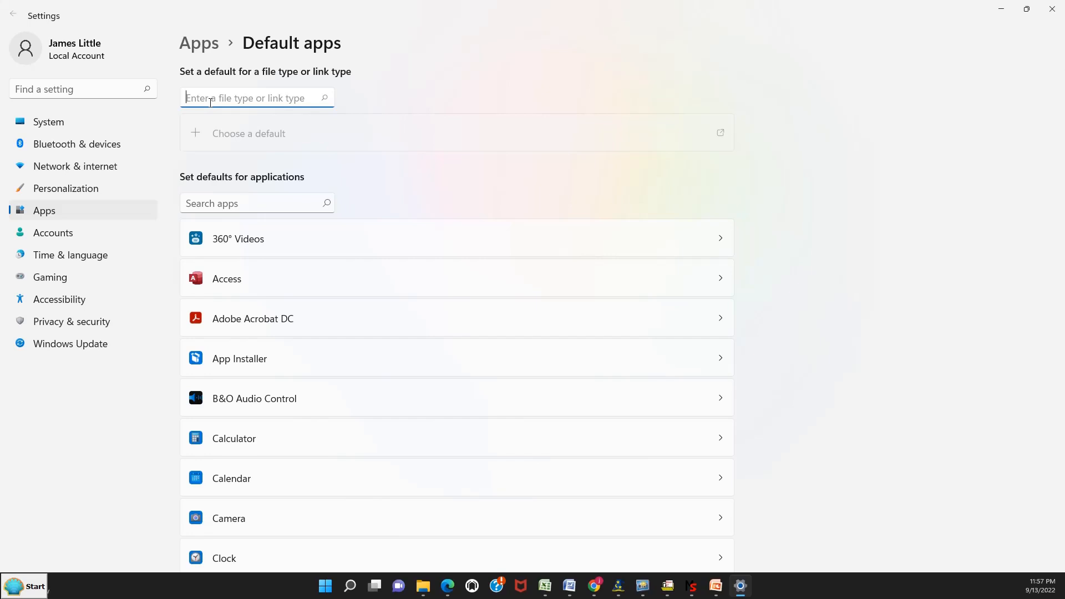
text(.mod)
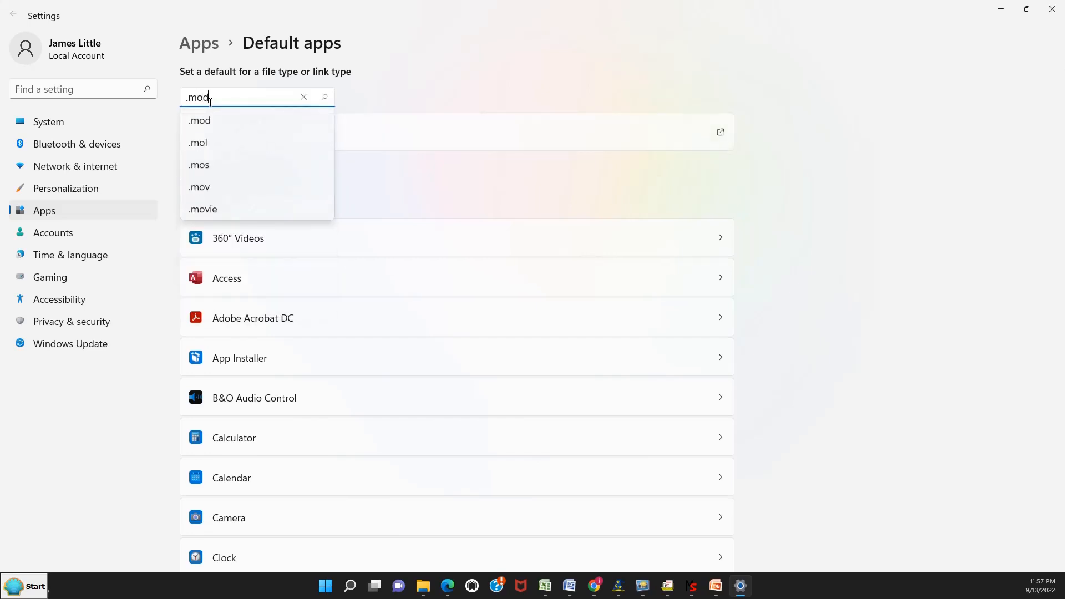
key(BackSpace)
text(l)
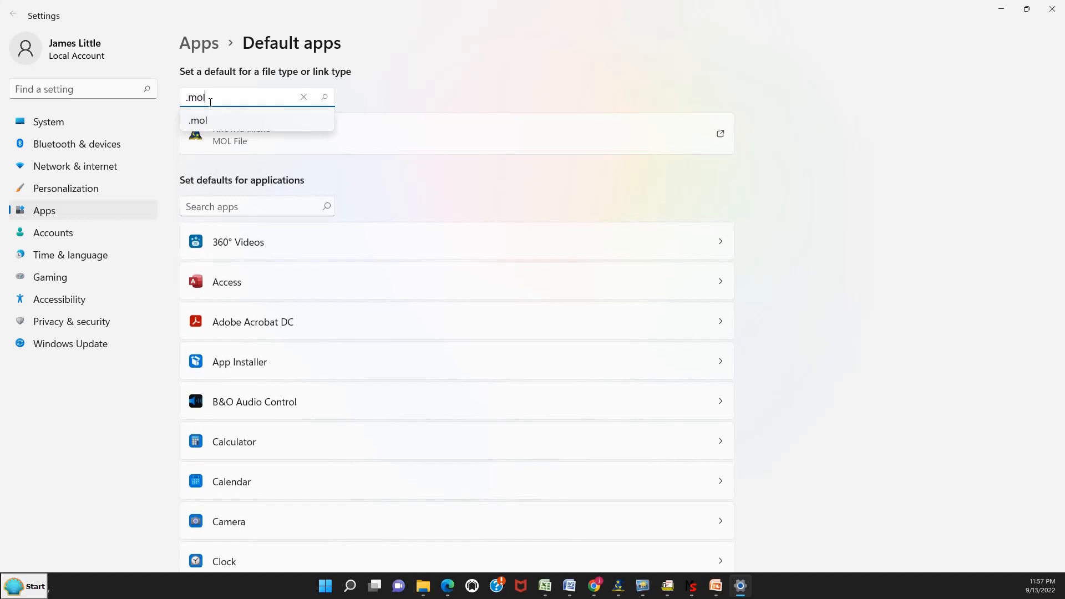
click(218, 115)
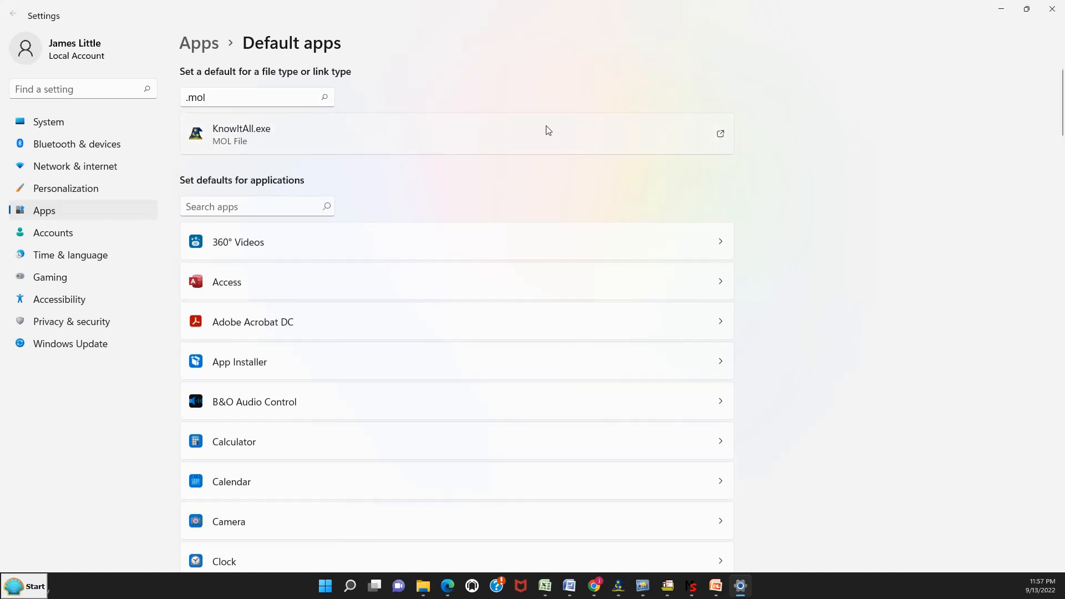
Review the available programs for opening .mol files and keep KnowItAll.exe as the default
click(719, 139)
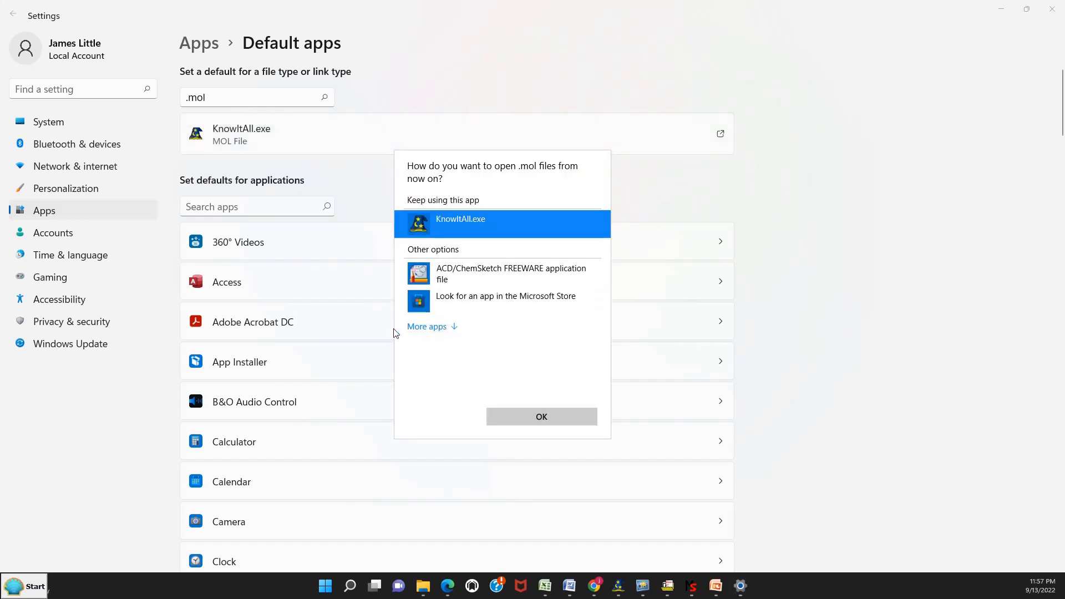
click(428, 327)
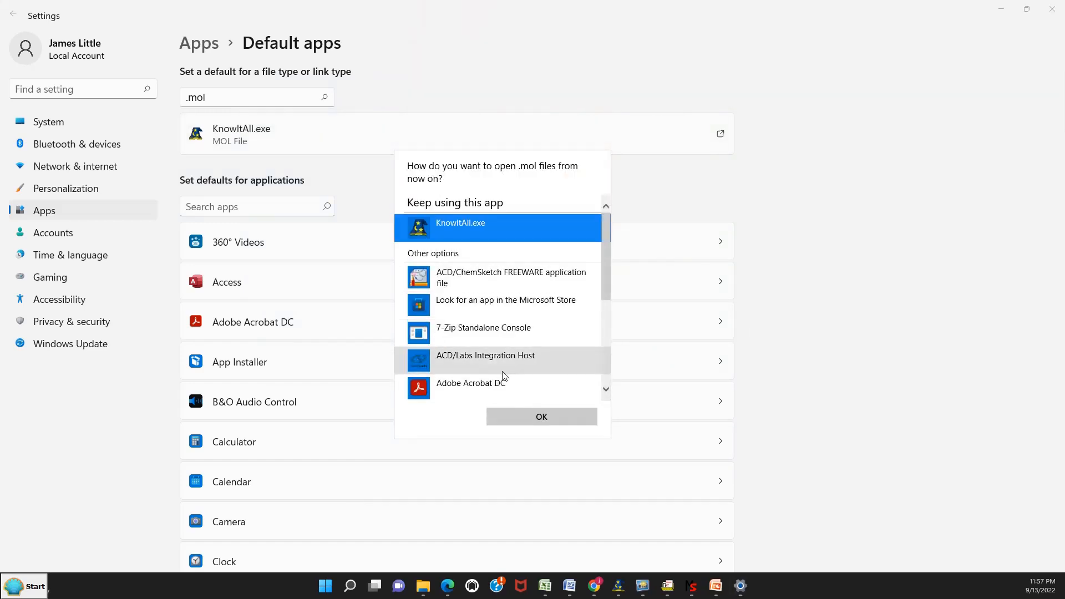
drag(604, 278, 607, 246)
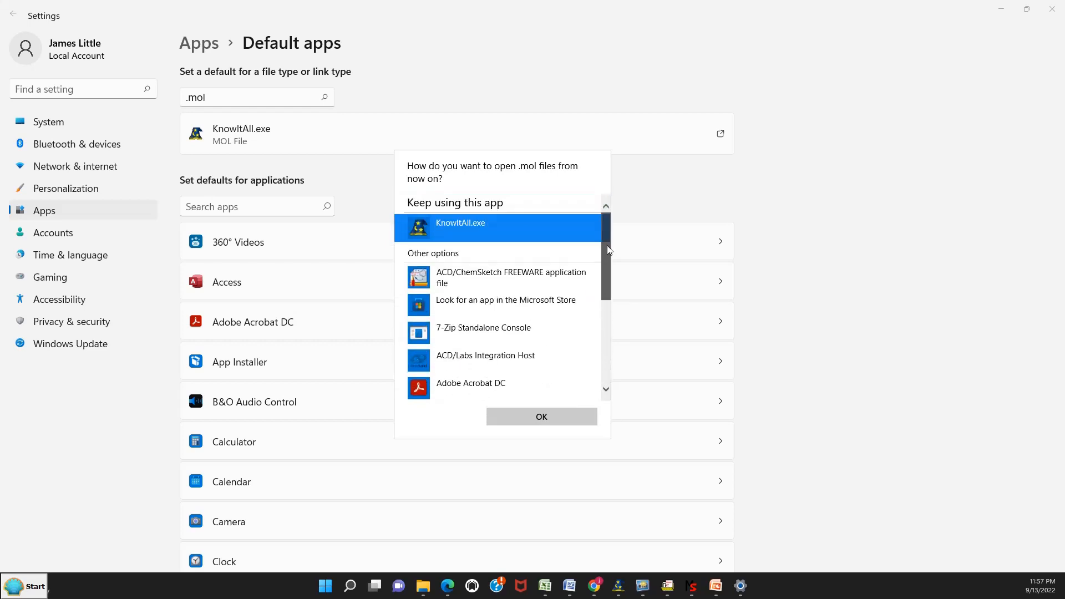
click(555, 424)
click(720, 134)
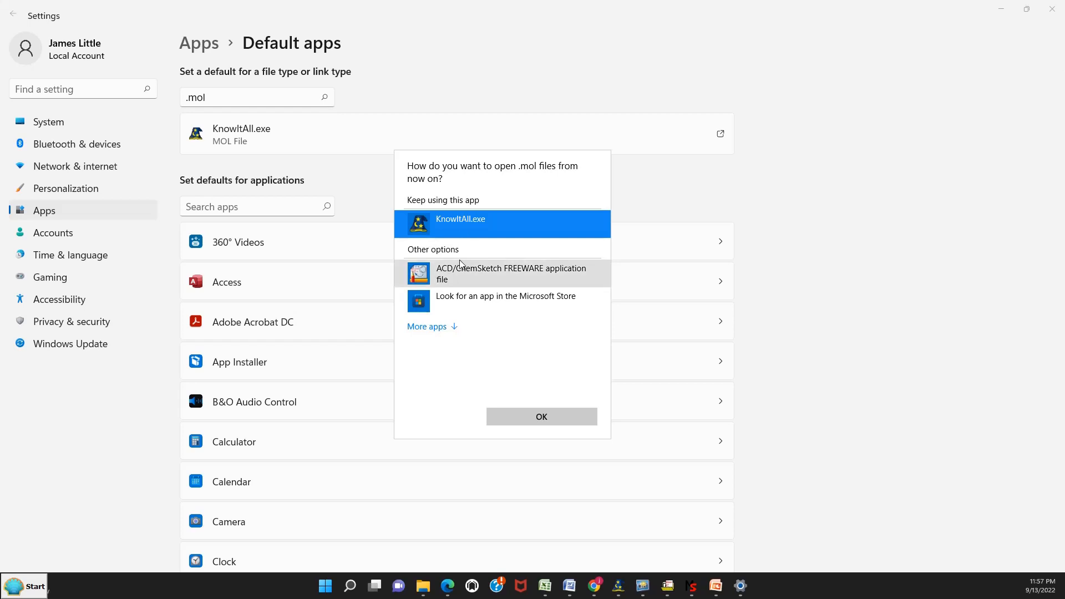
click(531, 416)
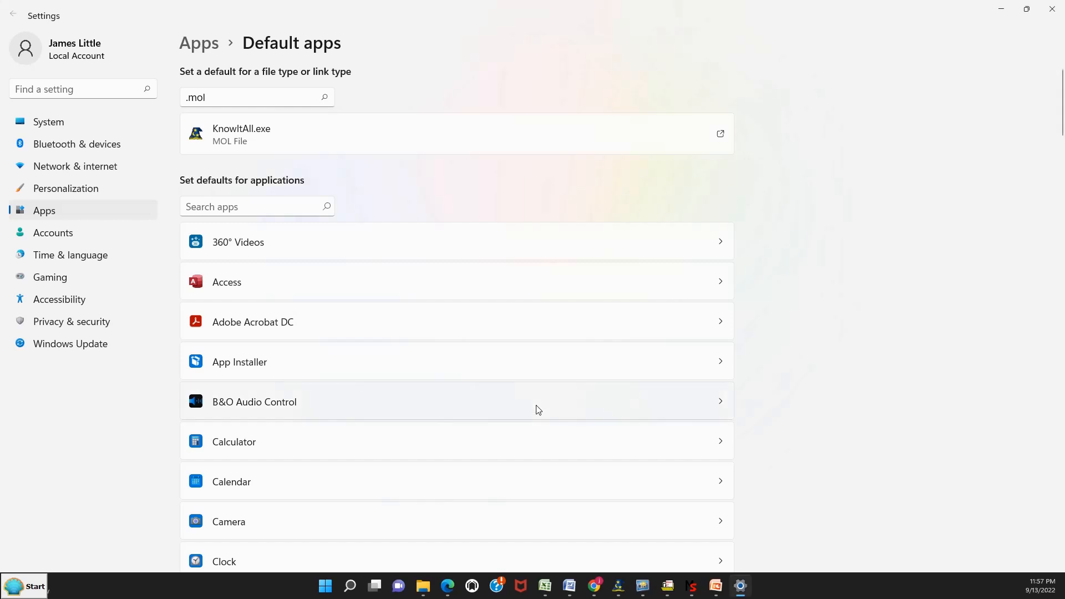
Switch to NIST MS Search and send the structure of hit 90 to the Default Structure Editor
key(alt+Tab)
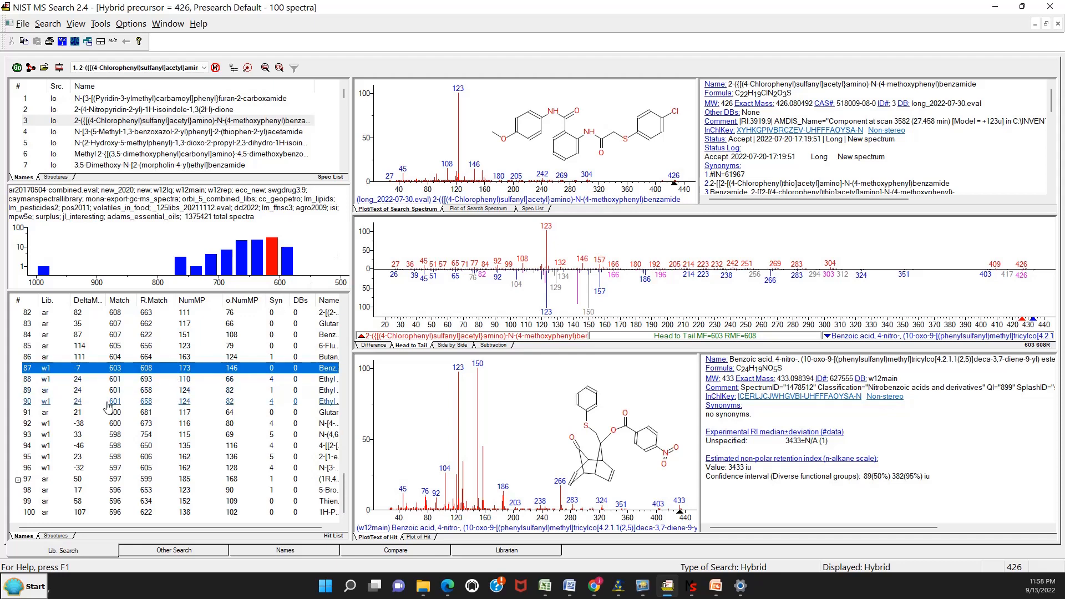
click(49, 402)
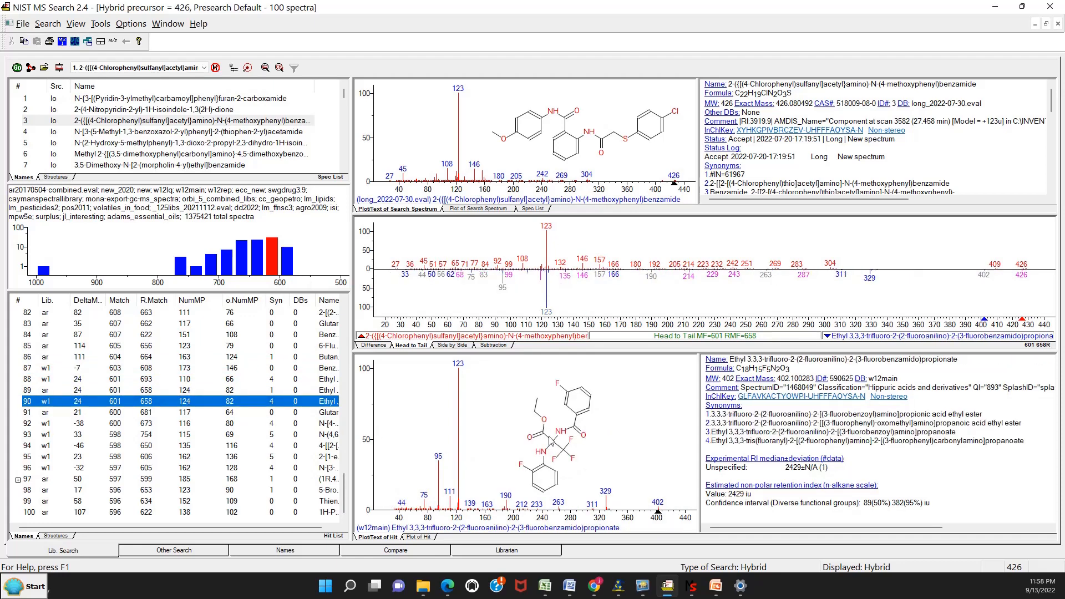
right_click(105, 403)
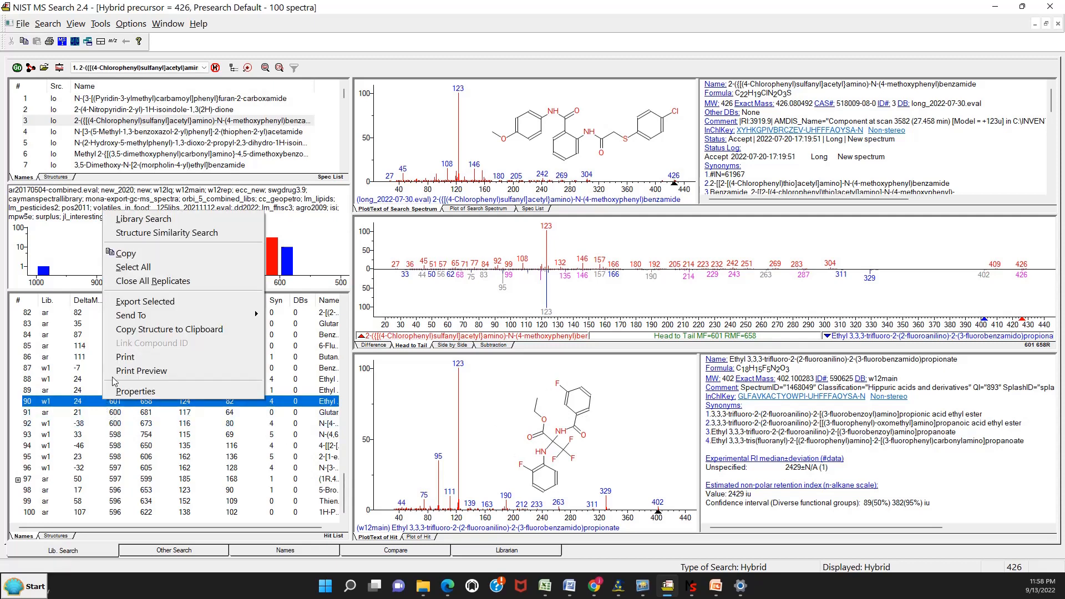
mouse_move(127, 325)
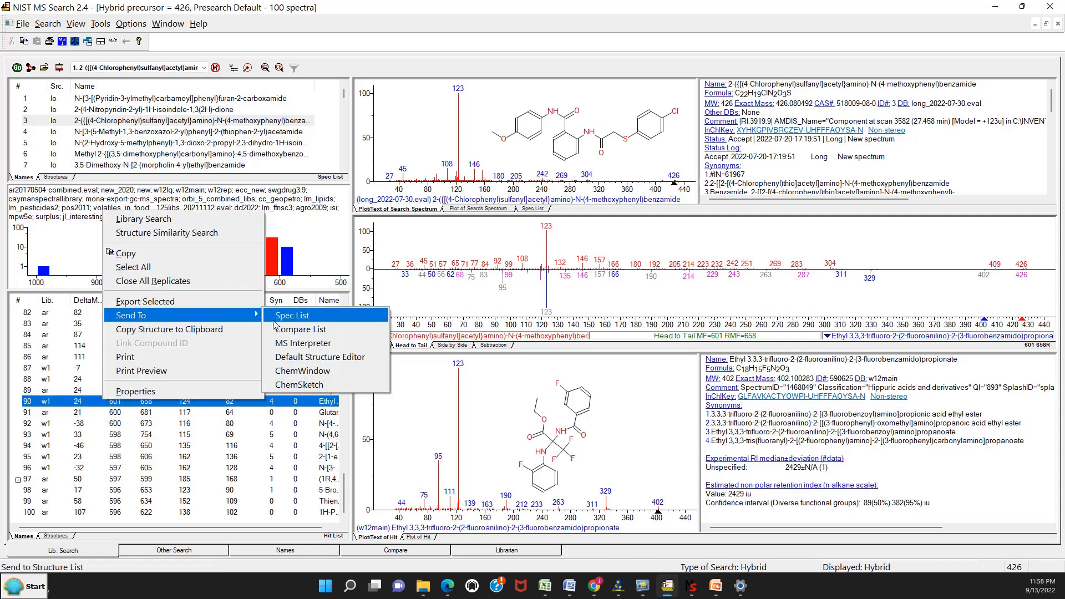
click(340, 360)
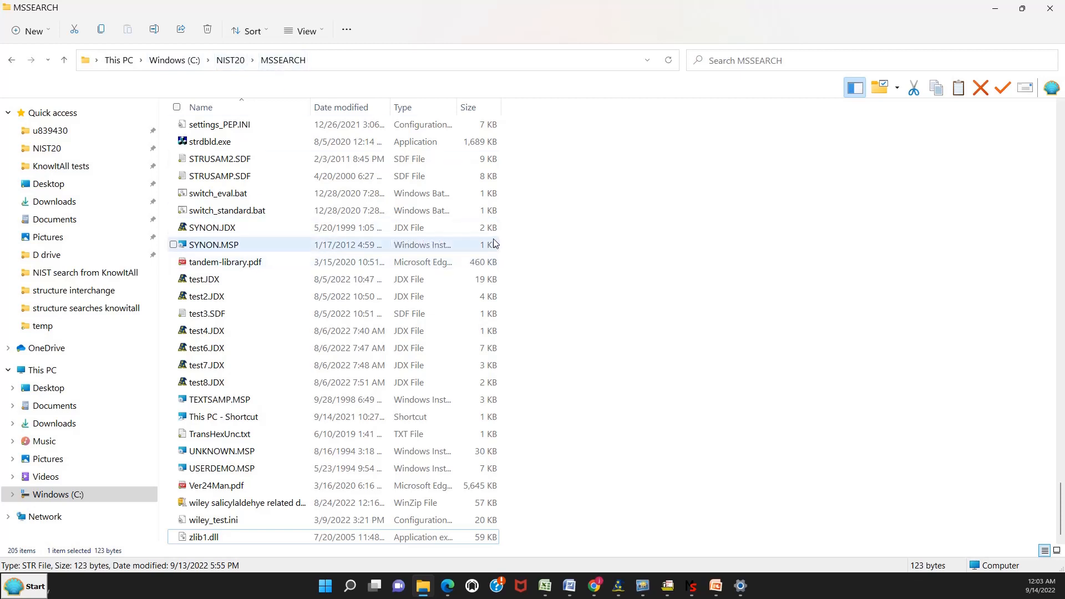
Find autoimp.str in the C:\NIST20\MSSEARCH folder and open it with Notepad
scroll(494, 240, up, 2)
scroll(494, 238, down, 1)
scroll(494, 239, up, 10)
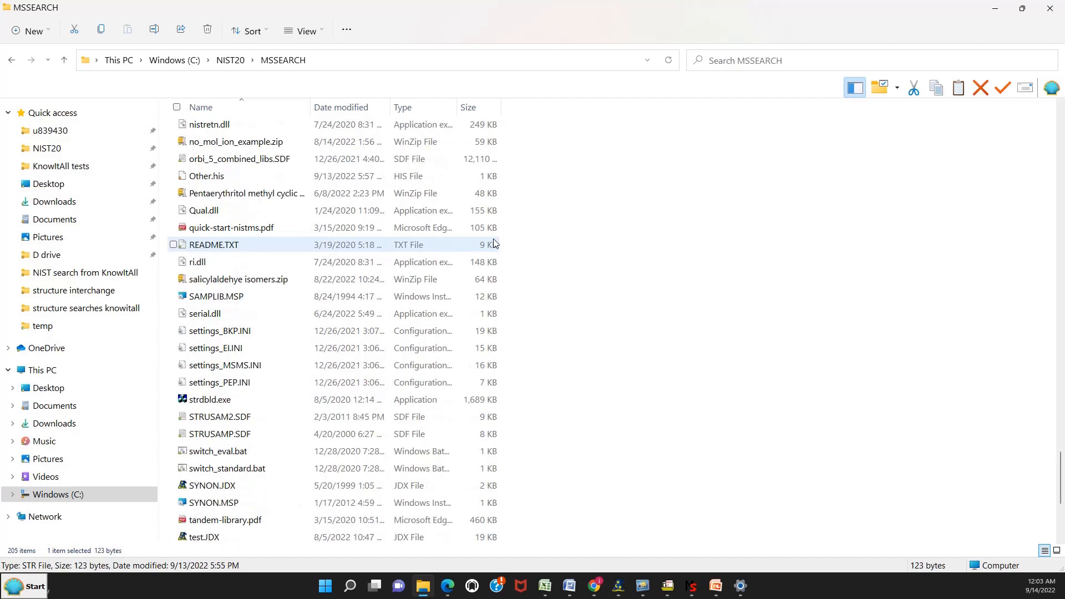
scroll(494, 244, down, 7)
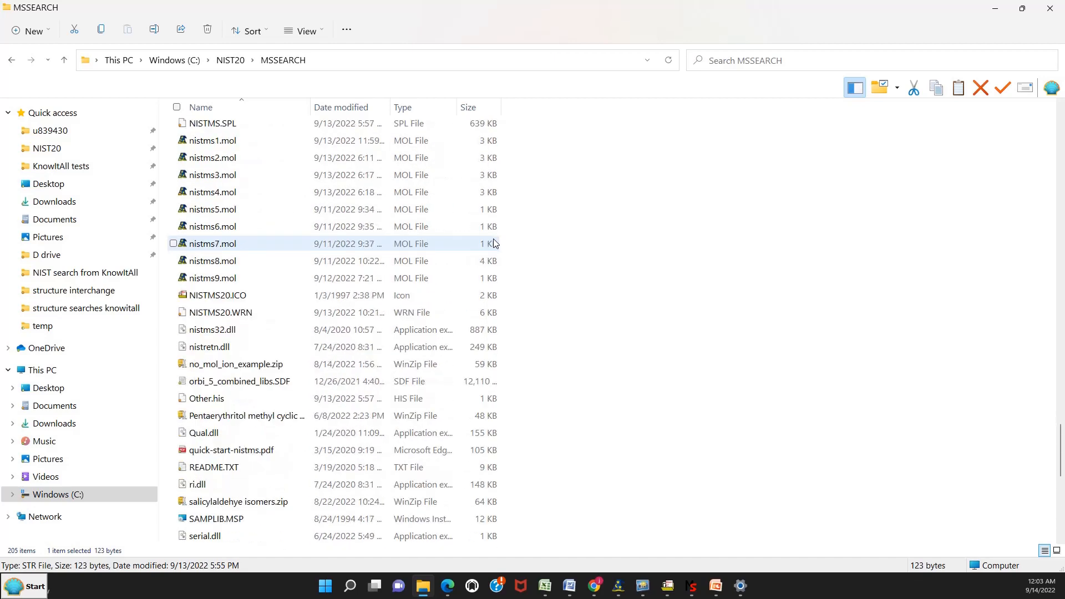
scroll(494, 243, down, 3)
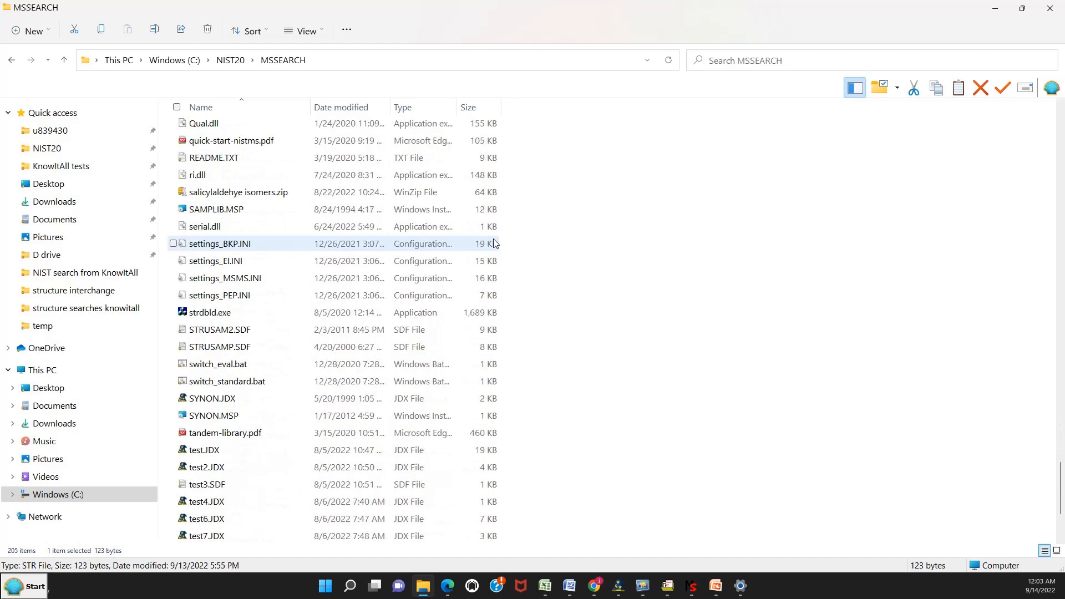
scroll(493, 243, down, 1)
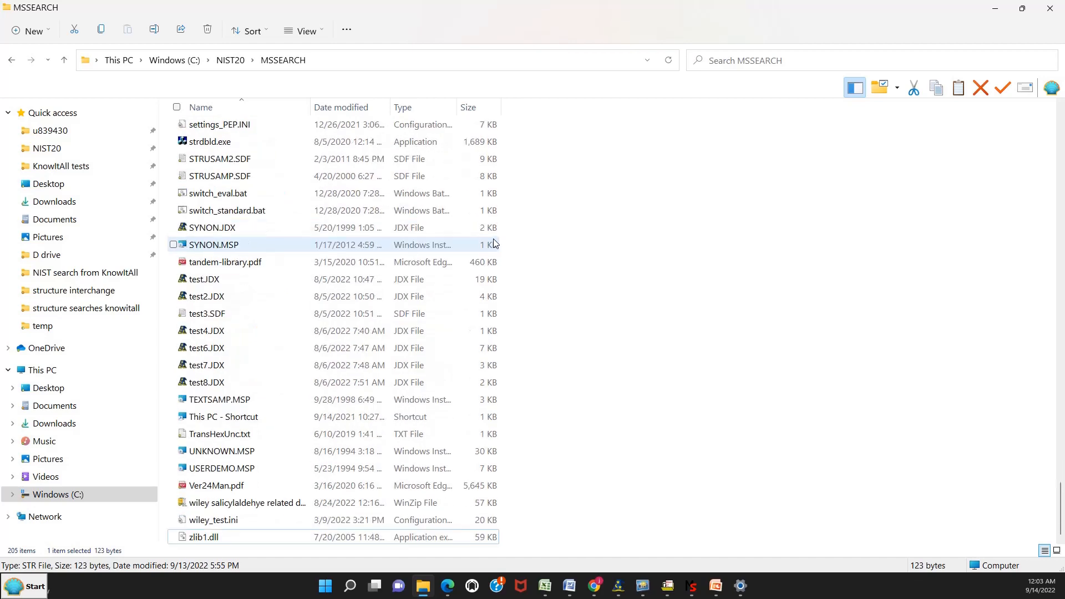
scroll(307, 244, up, 4)
scroll(307, 243, up, 18)
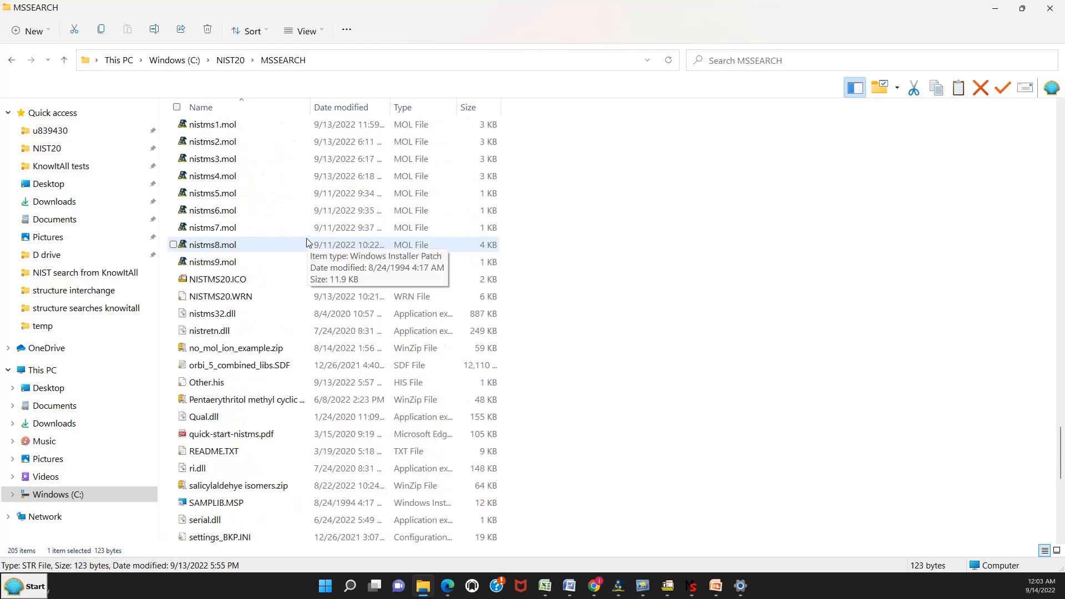
scroll(306, 243, up, 12)
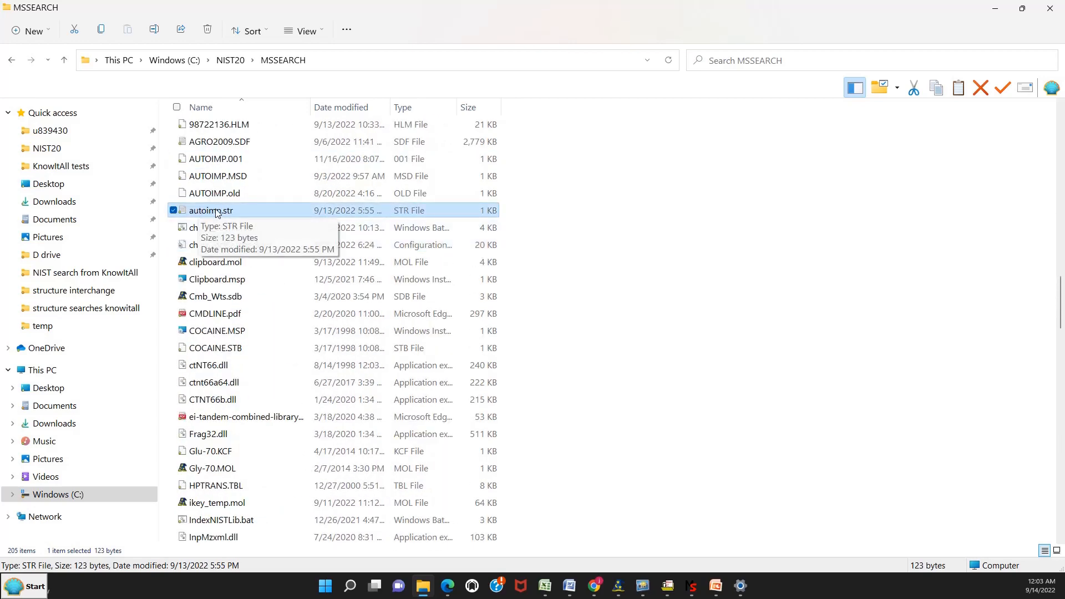
right_click(217, 211)
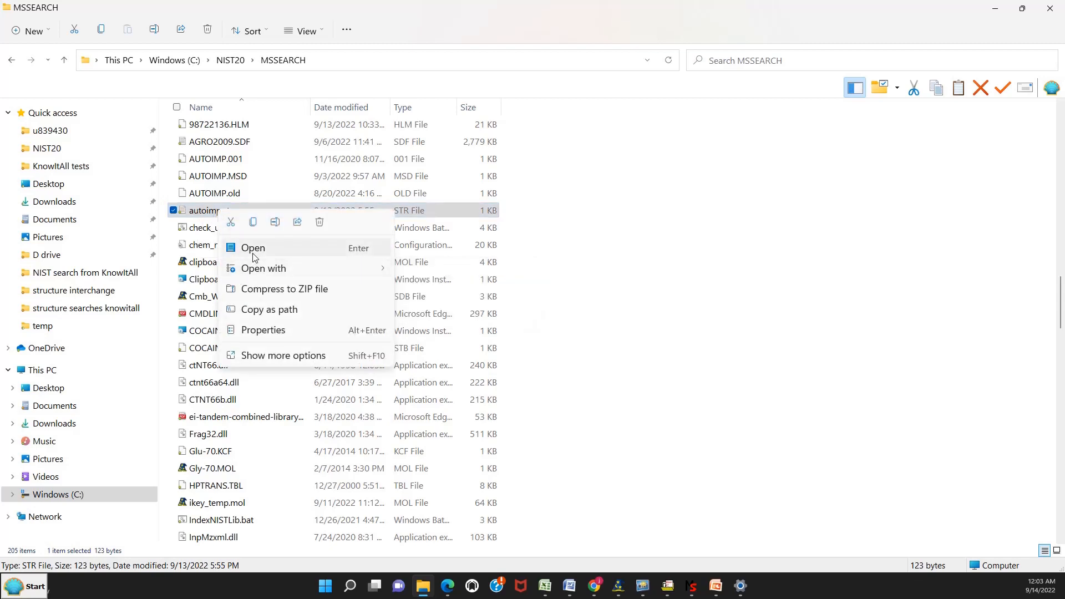
mouse_move(258, 270)
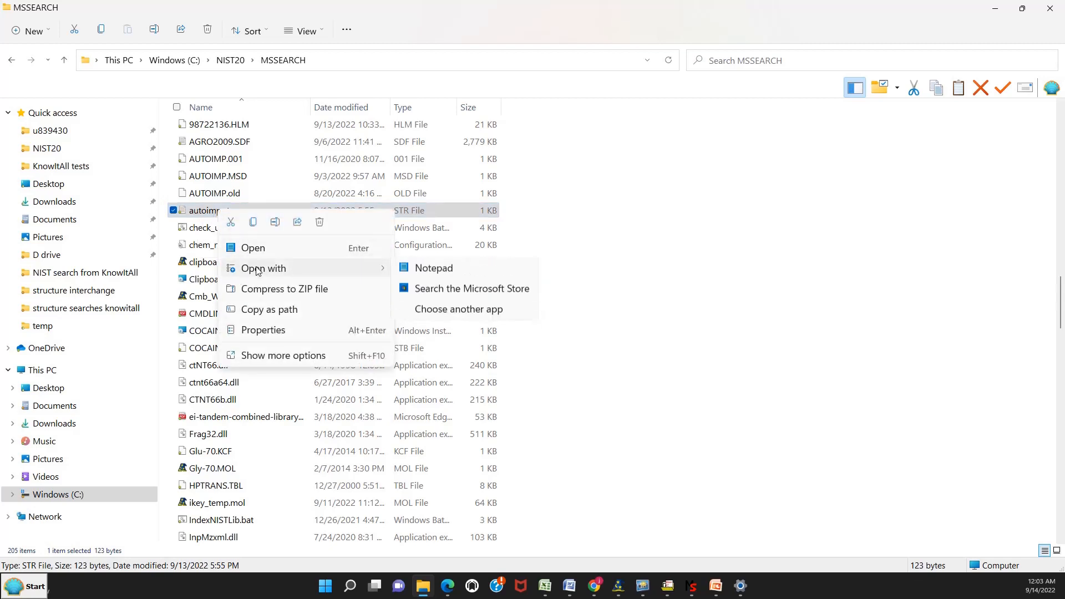
click(420, 272)
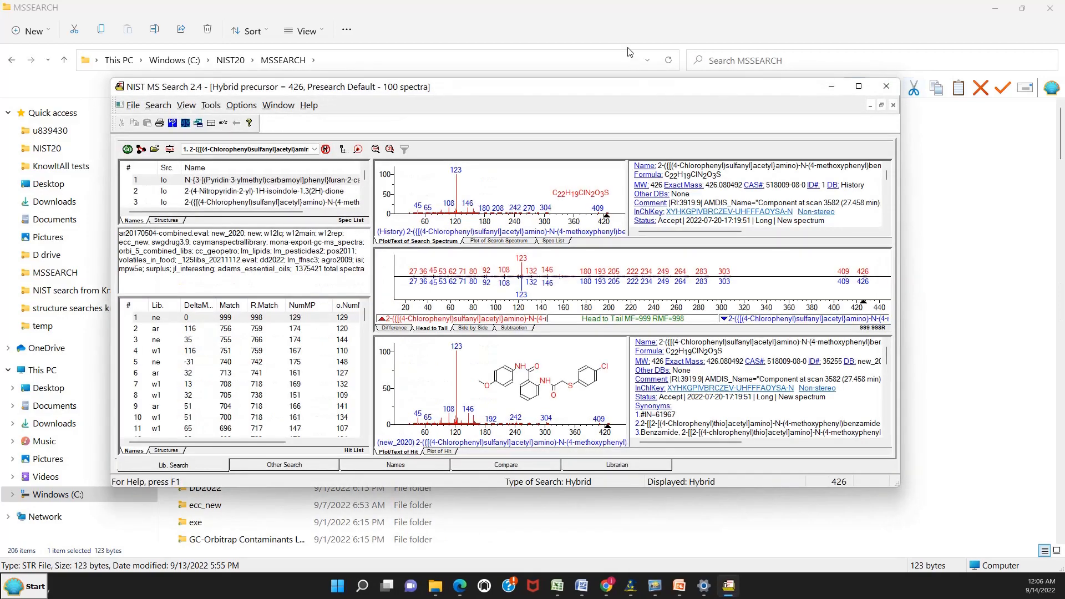
Maximize the NIST MS Search window and send the structure of hit 16 to ChemWindow
double_click(471, 89)
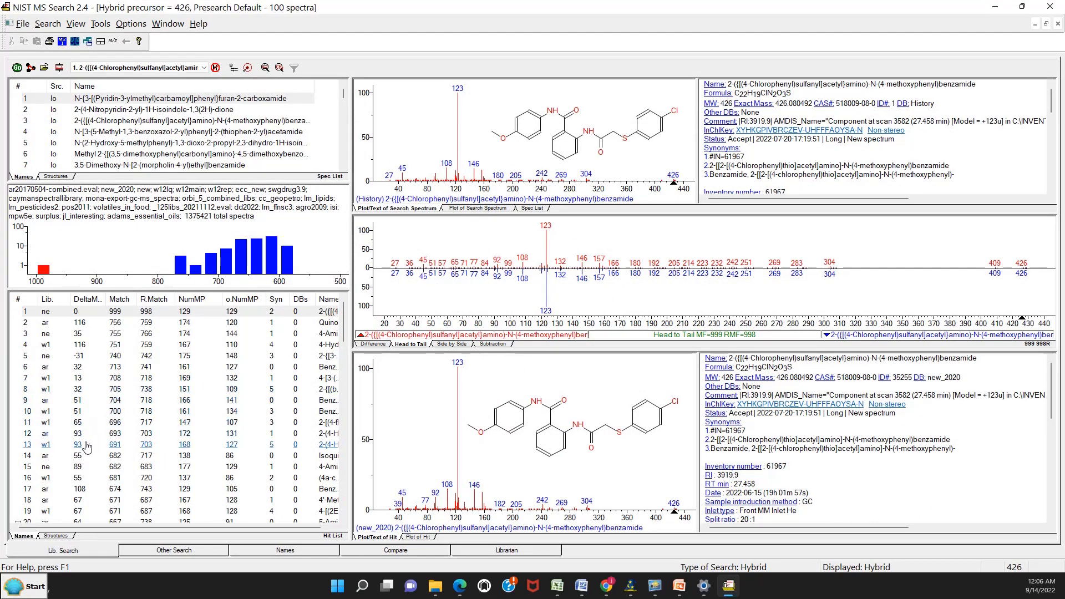
click(74, 479)
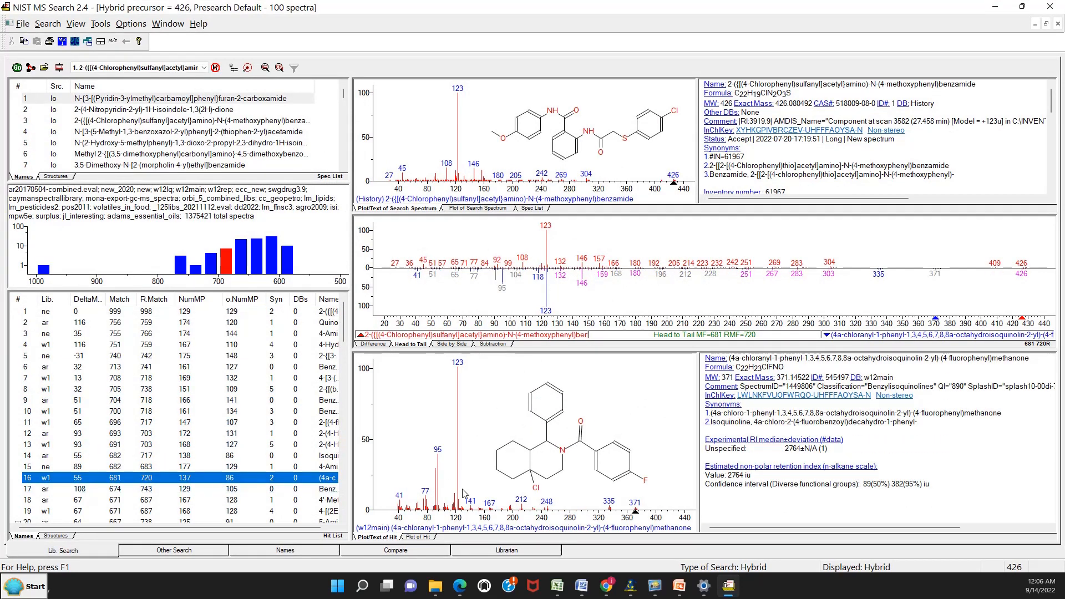
right_click(274, 481)
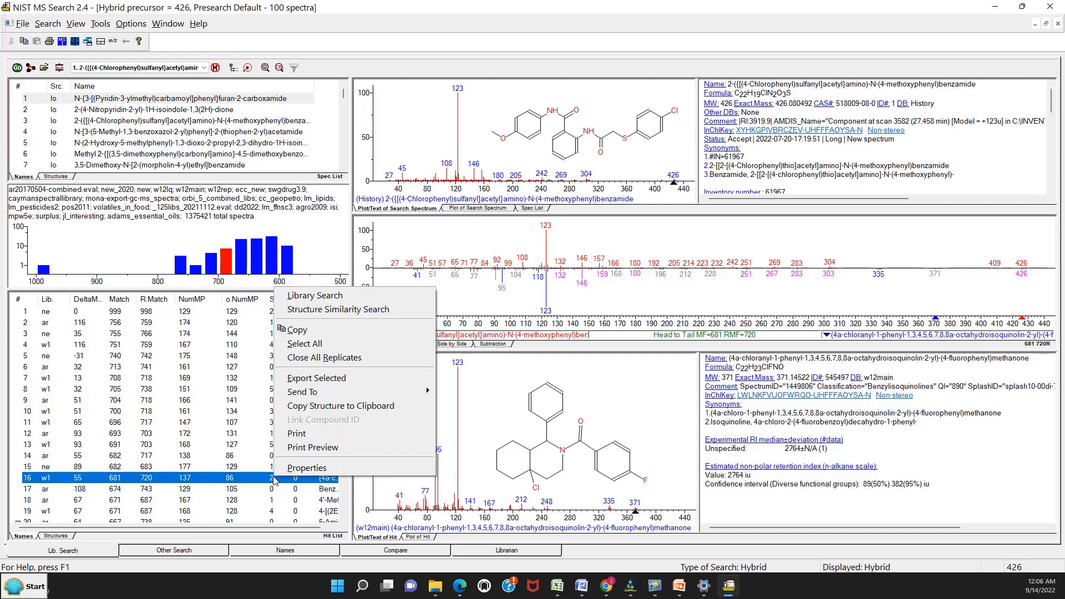
mouse_move(424, 391)
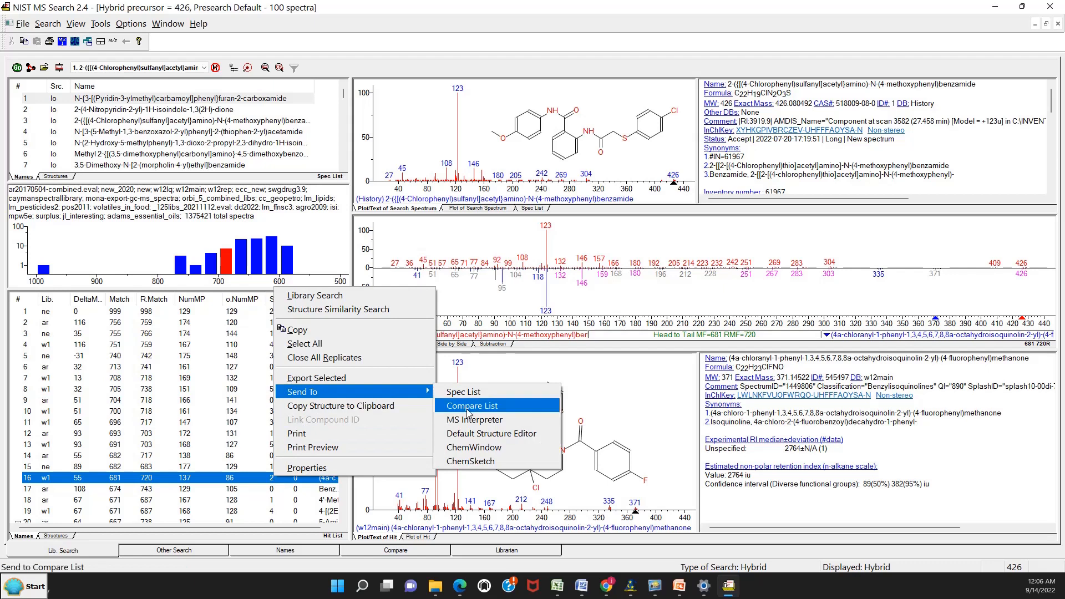
click(475, 449)
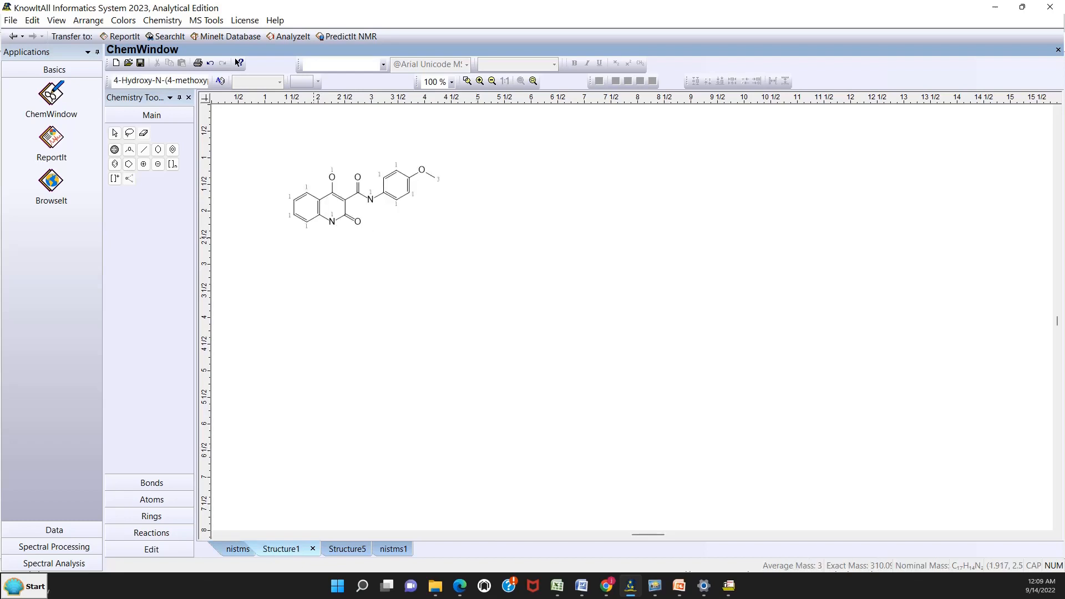
Select the entire structure in the ChemWindow Structure1 document and copy it to the clipboard
click(115, 132)
drag(280, 137, 458, 278)
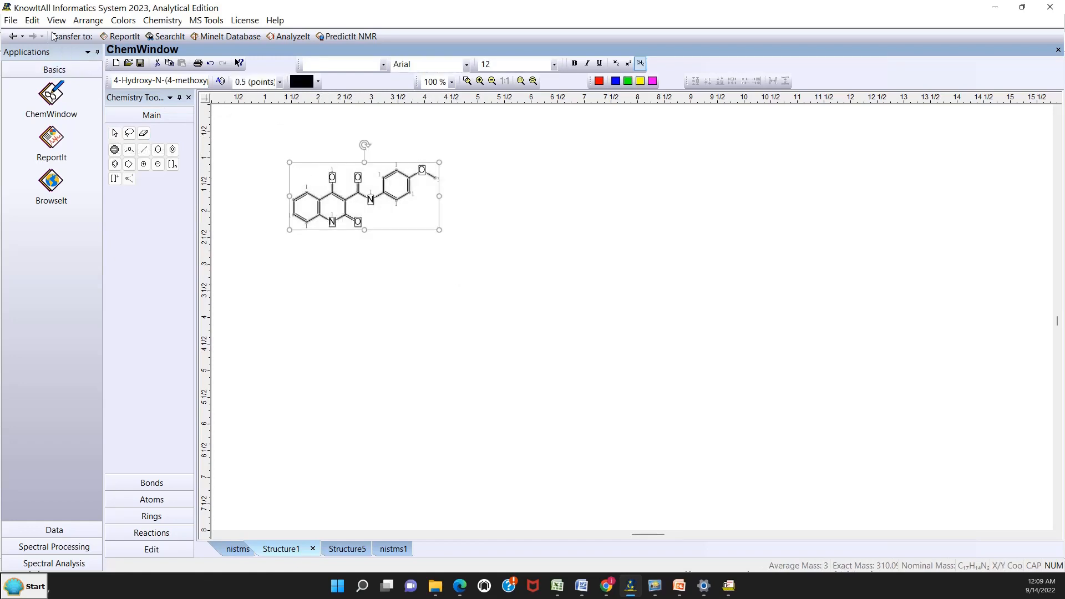
click(36, 22)
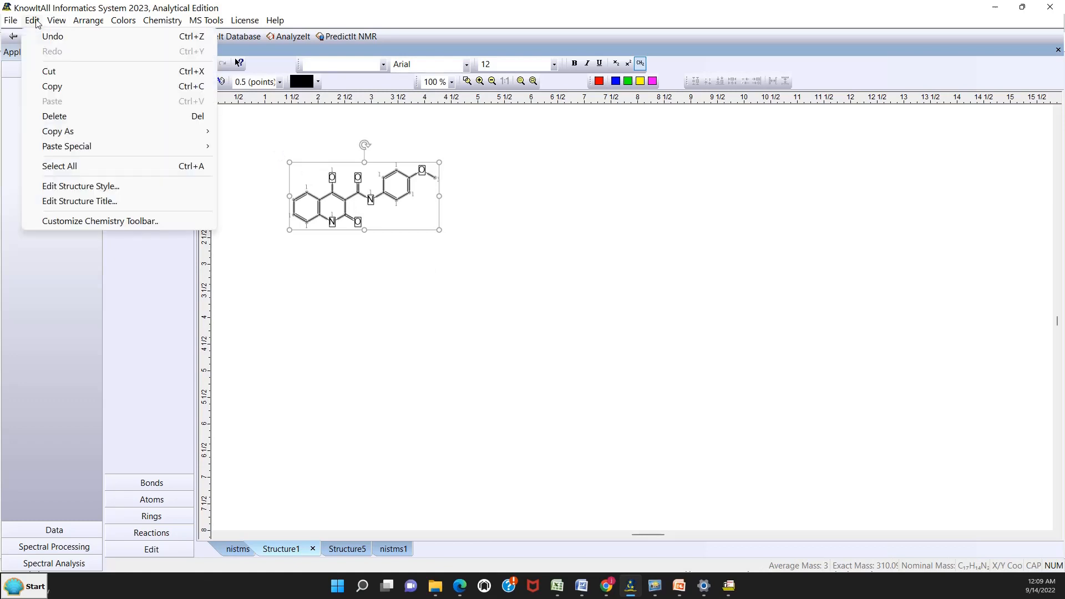
click(49, 88)
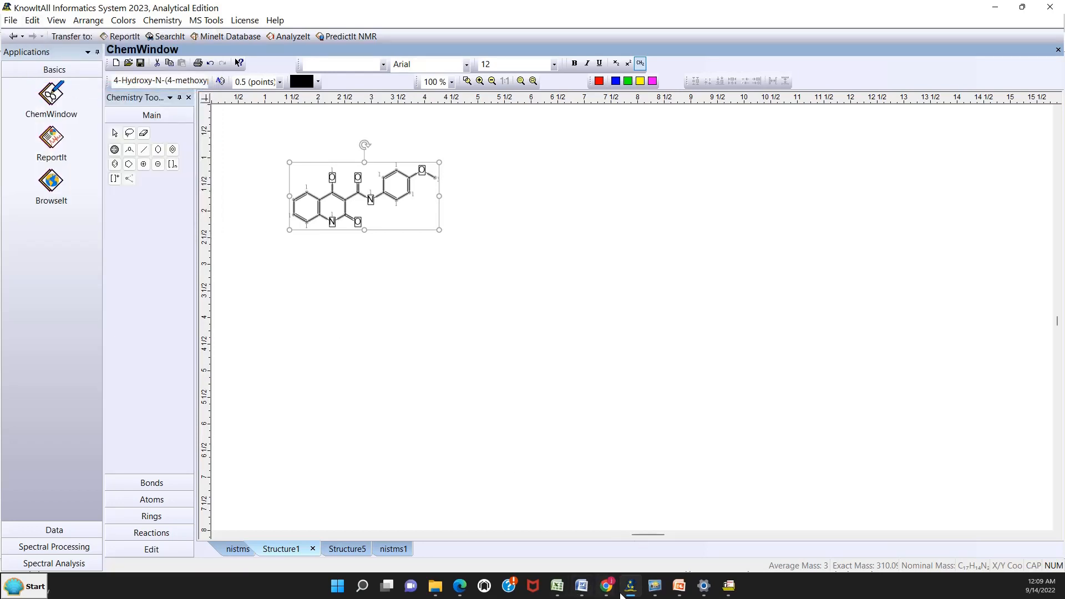
Switch to NIST MS Search, insert the clipboard structure into the Spec List with its default name, and select the new entry
click(729, 586)
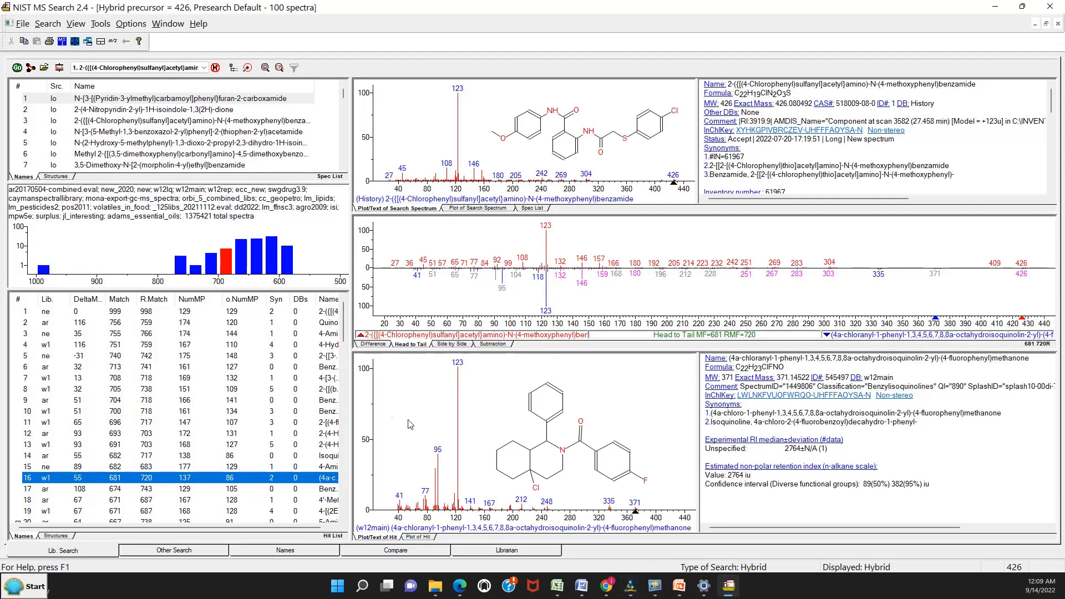
click(121, 100)
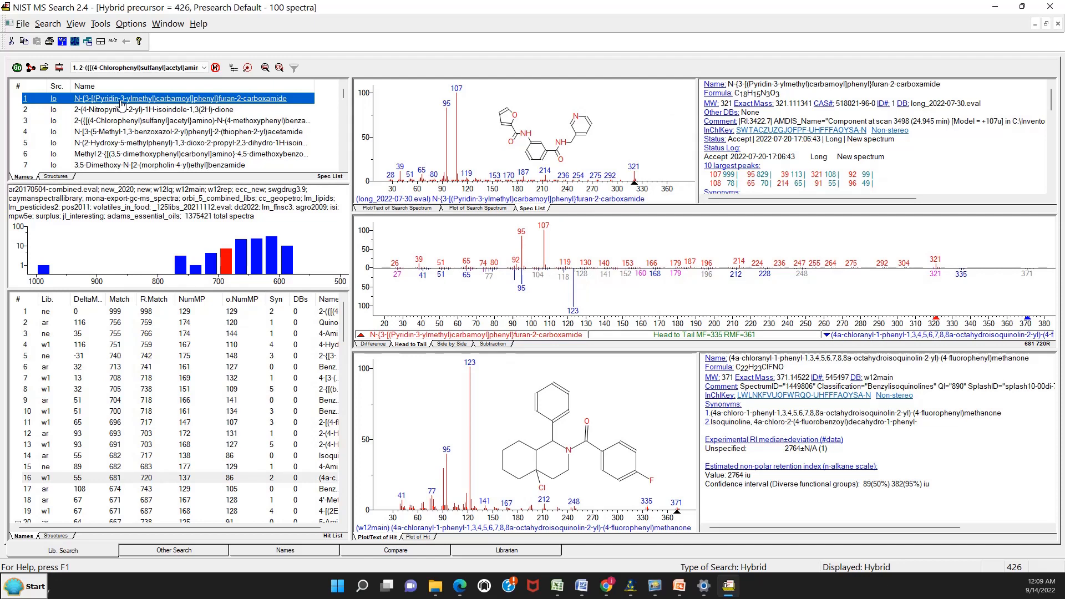
right_click(121, 103)
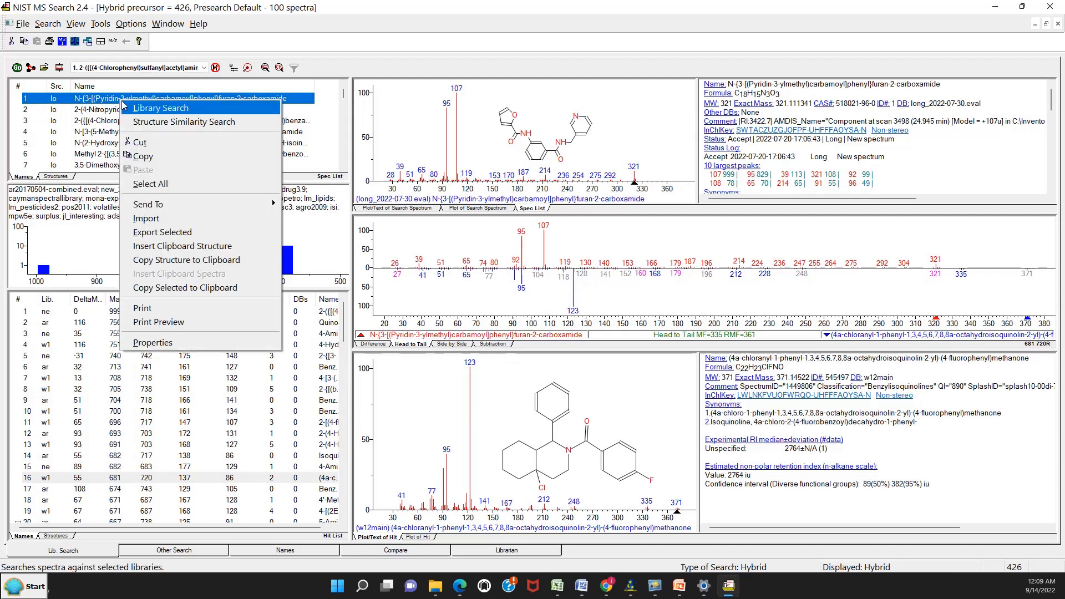
click(172, 252)
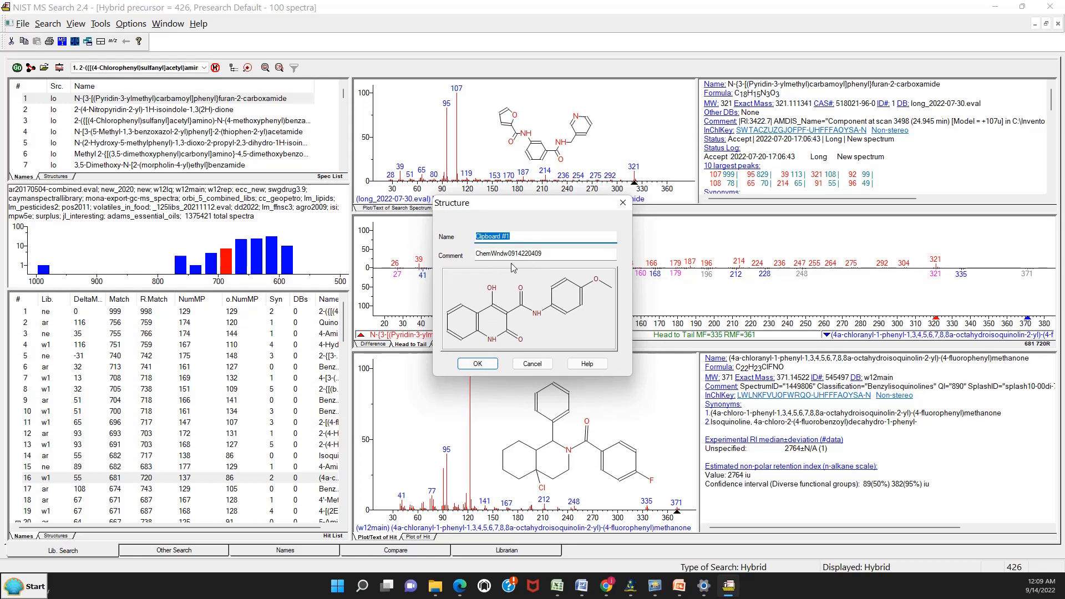
click(481, 364)
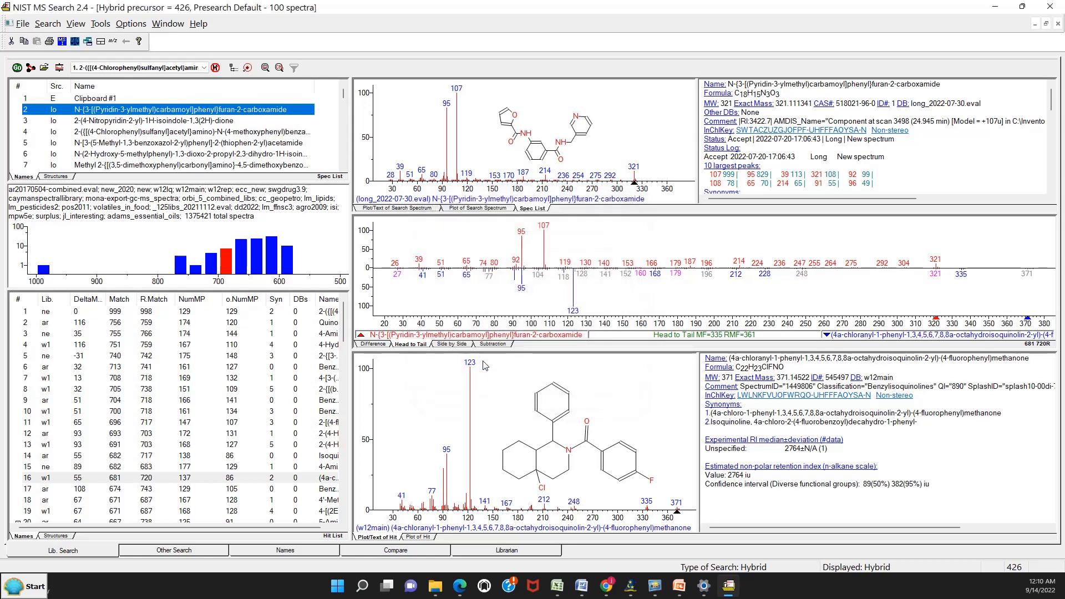
click(90, 103)
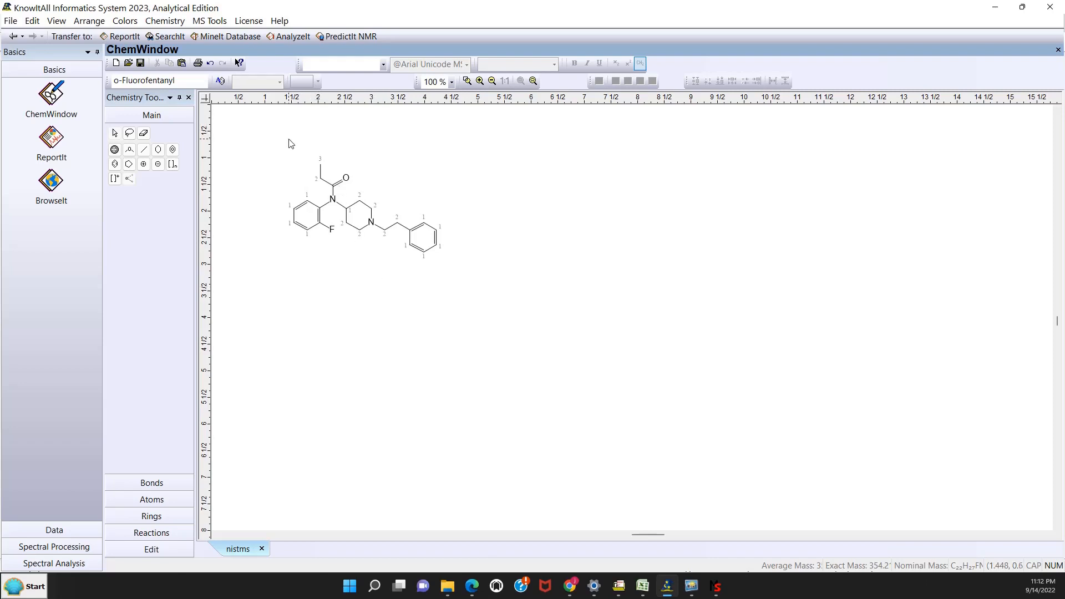
Create a new structure document in ChemWindow and place a benzene ring drawn with a circle and, left of it, one with alternating double bonds
click(11, 24)
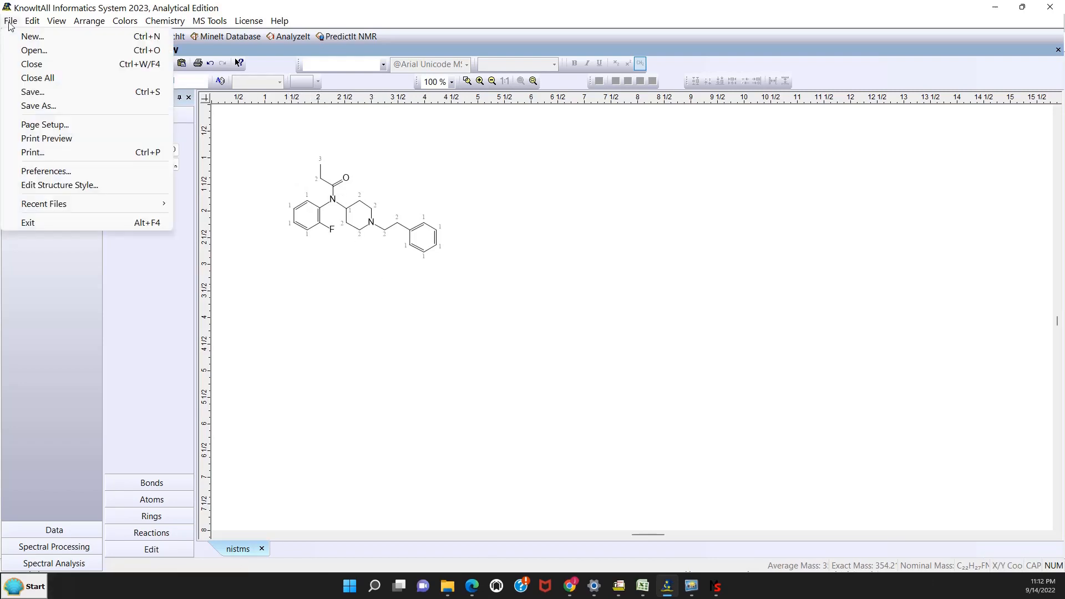
click(23, 37)
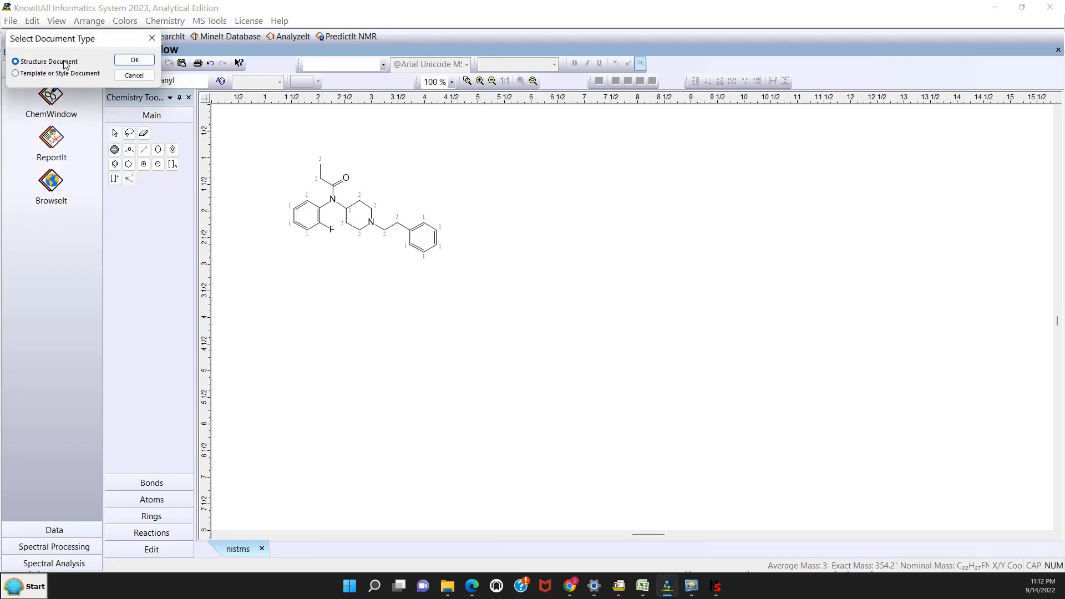
click(132, 61)
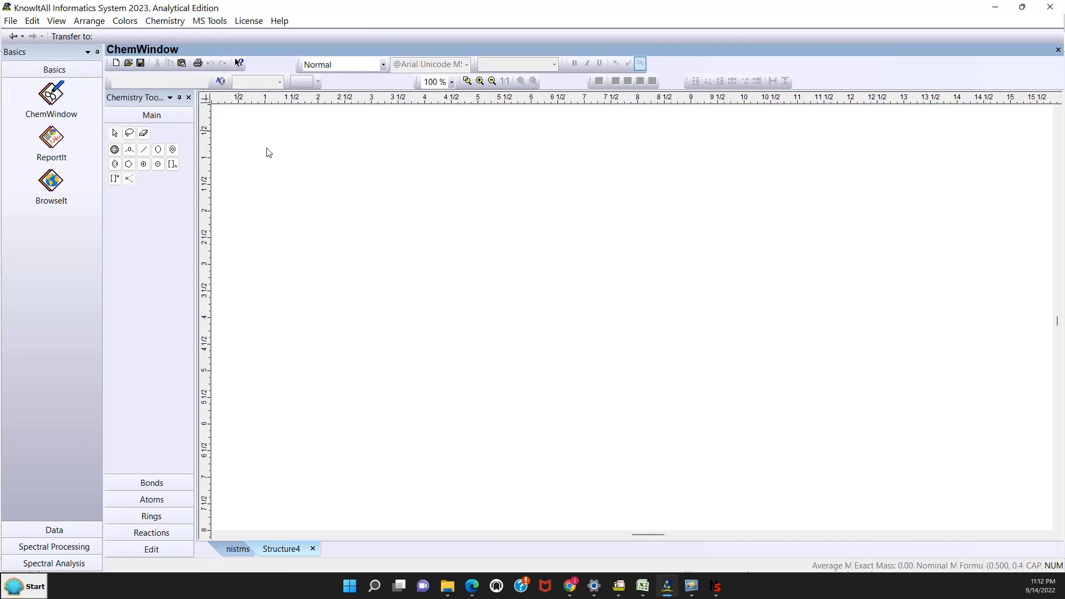
click(173, 150)
click(461, 256)
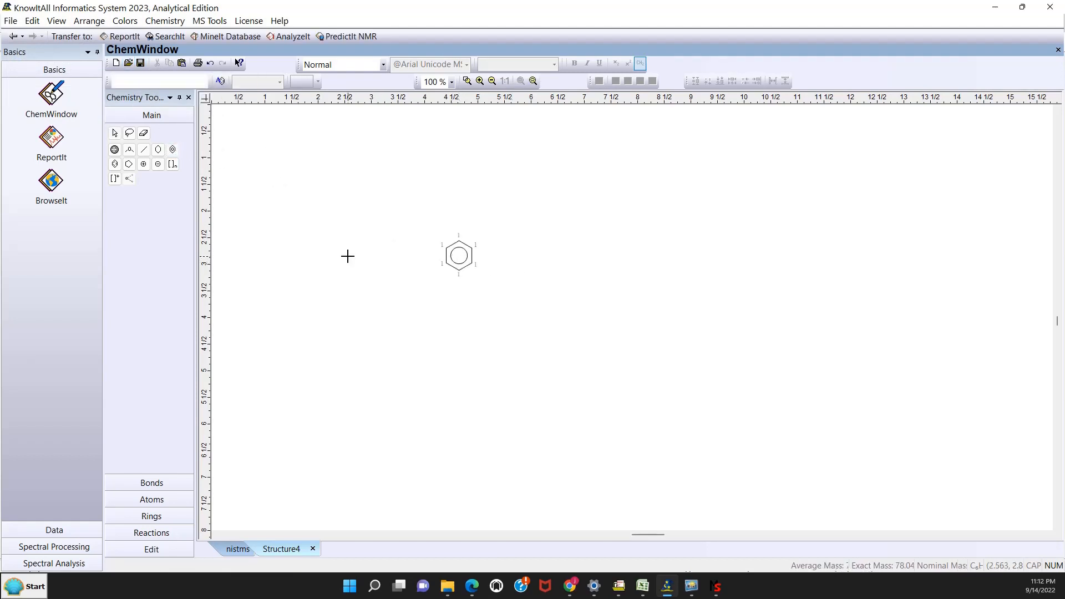
click(128, 165)
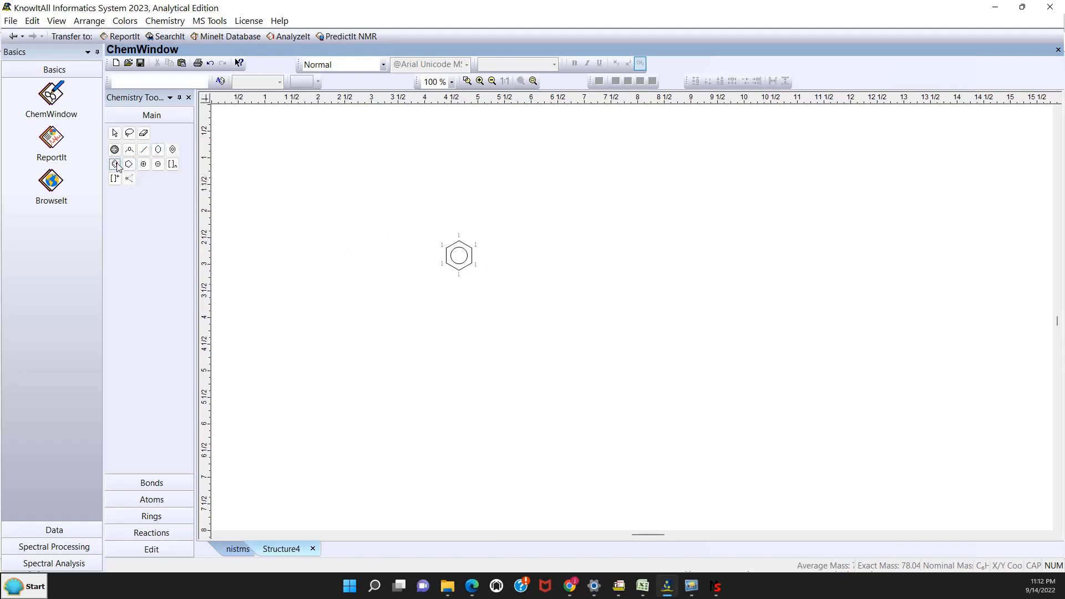
click(377, 247)
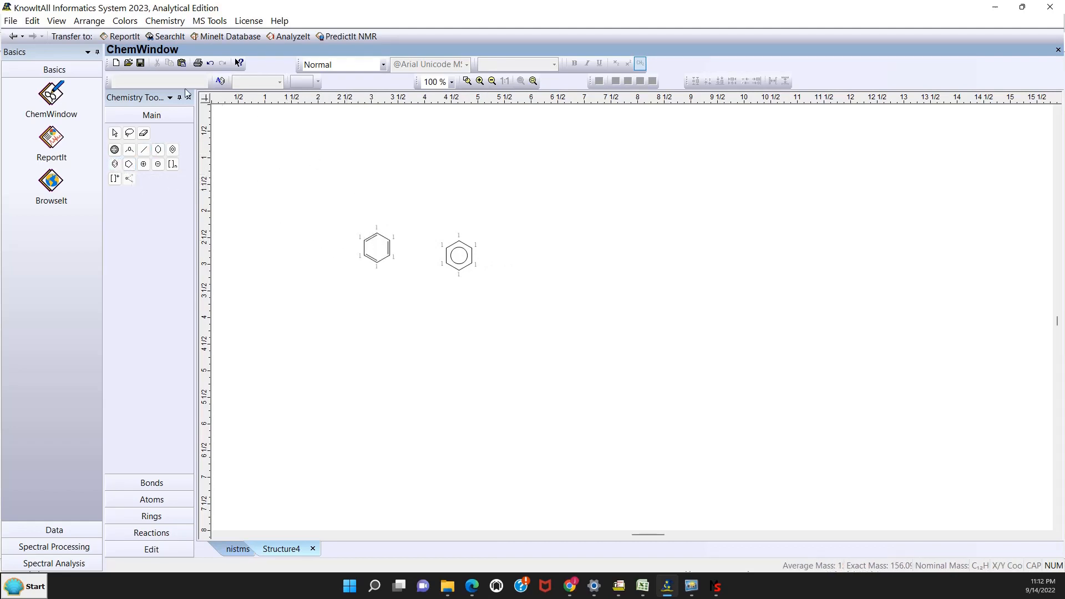
Select only the benzene ring with alternating double bonds and copy it to the clipboard
click(117, 135)
drag(321, 198, 416, 300)
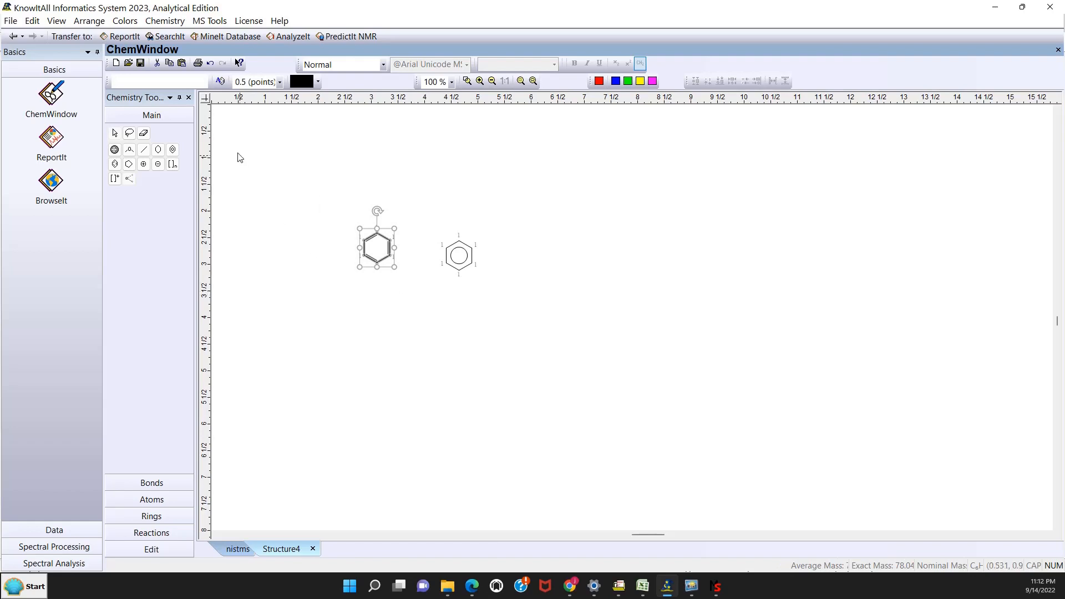
click(32, 21)
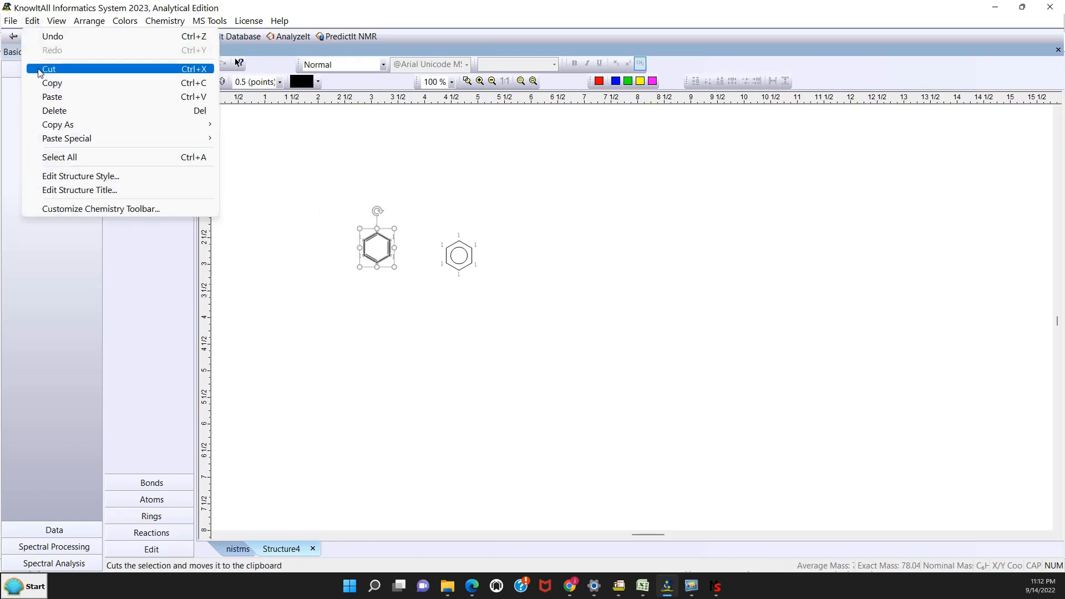
mouse_move(49, 122)
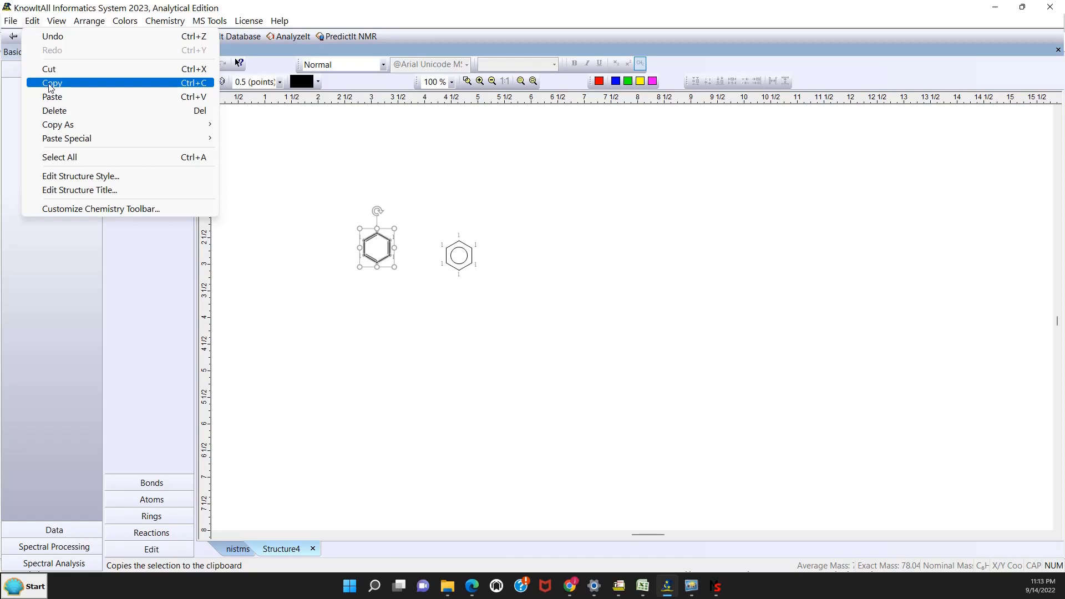
click(51, 87)
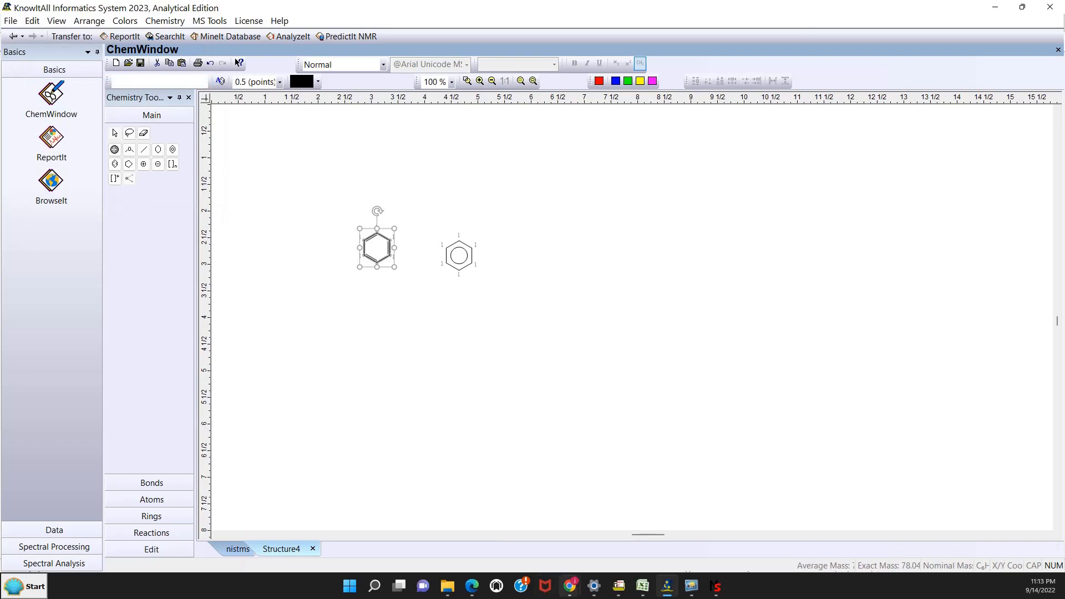
Switch to NIST MS Search, insert the copied ring structure into the empty Spec List with its default name, and display the entry
mouse_move(572, 594)
click(619, 587)
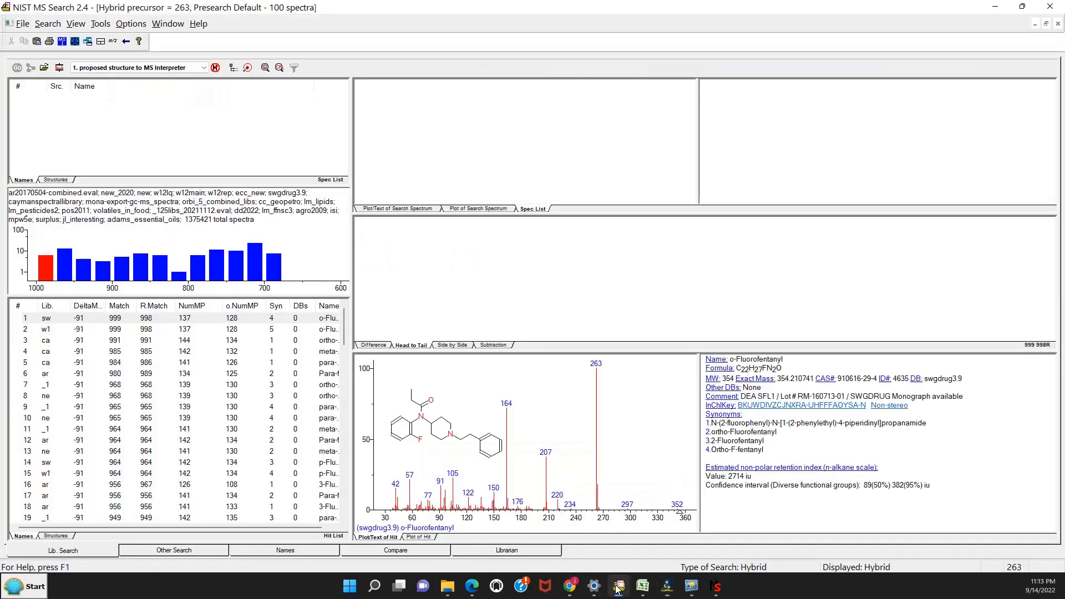
right_click(110, 113)
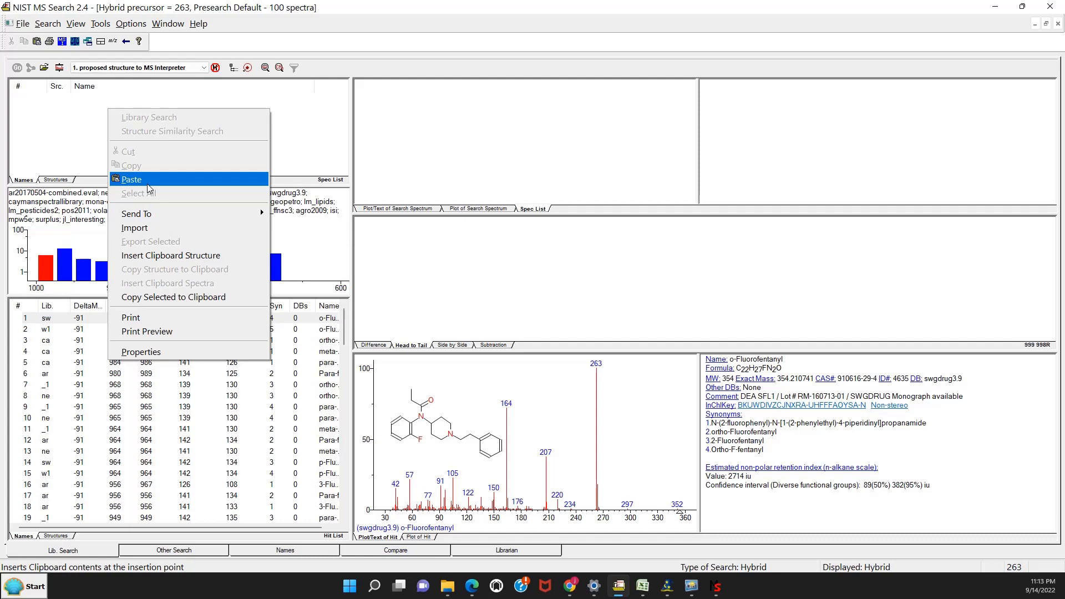
click(151, 256)
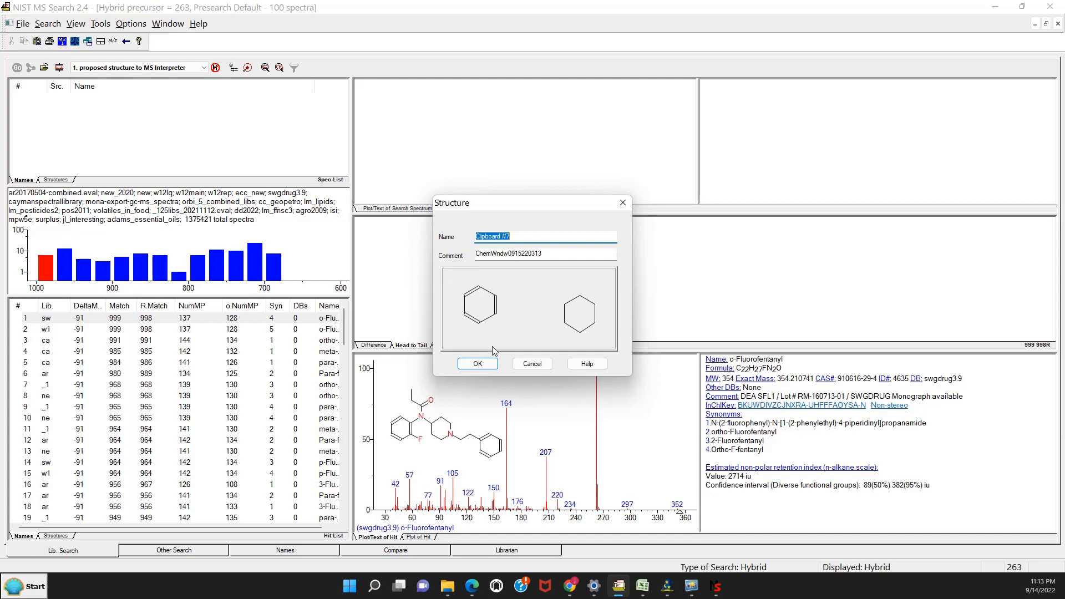
click(481, 362)
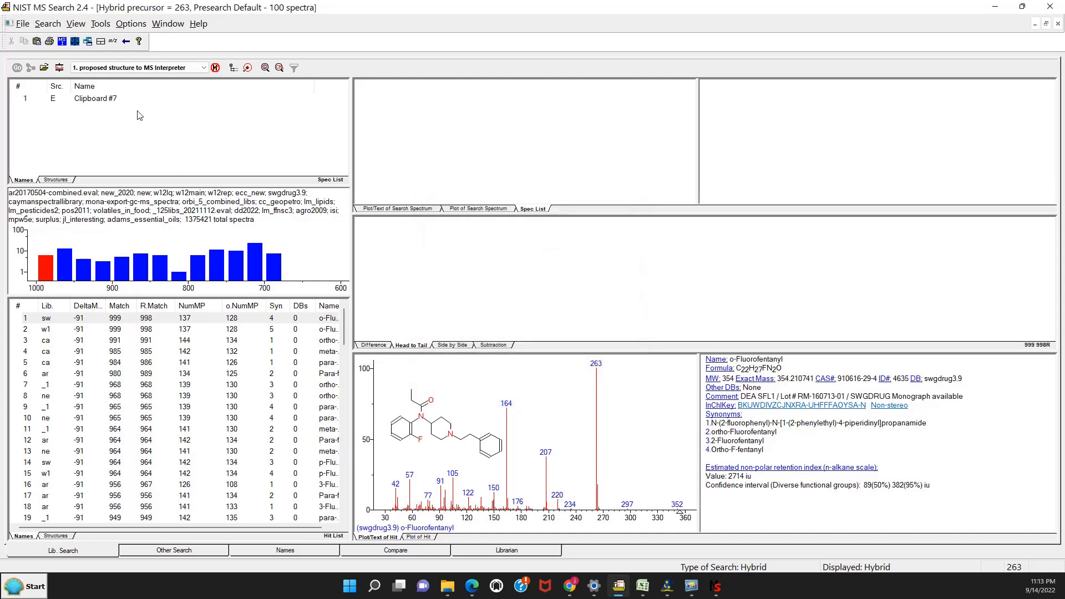
click(118, 103)
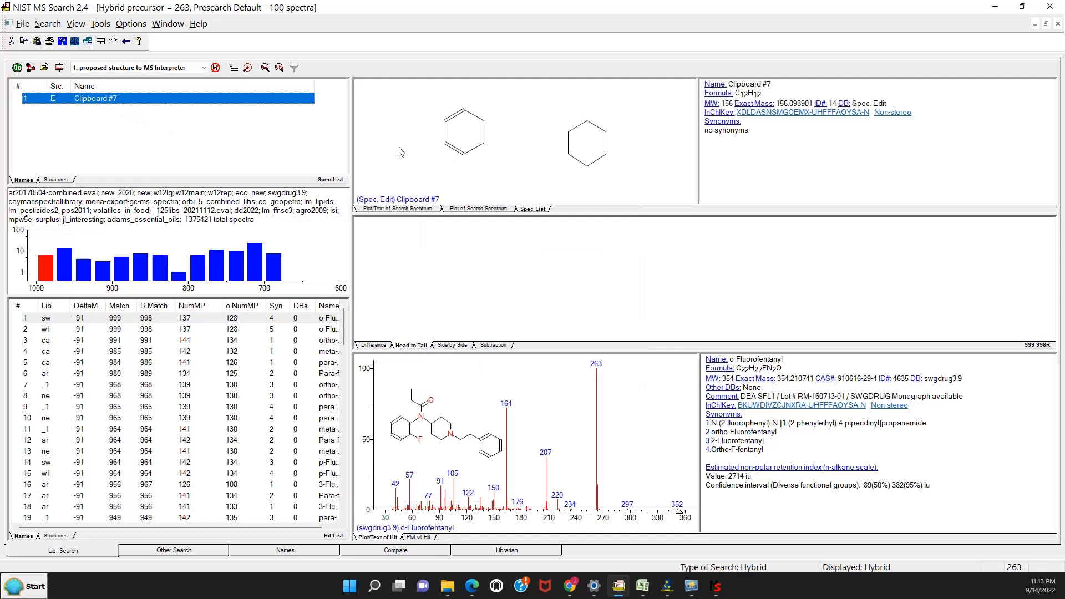